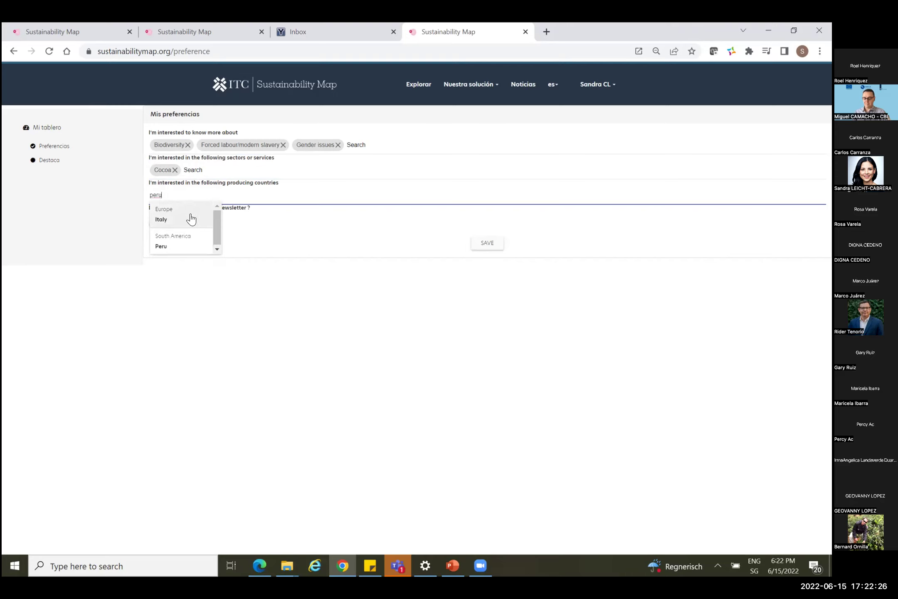
Add Peru, Costa Rica and Panama to the producing countries of interest
left_click(177, 245)
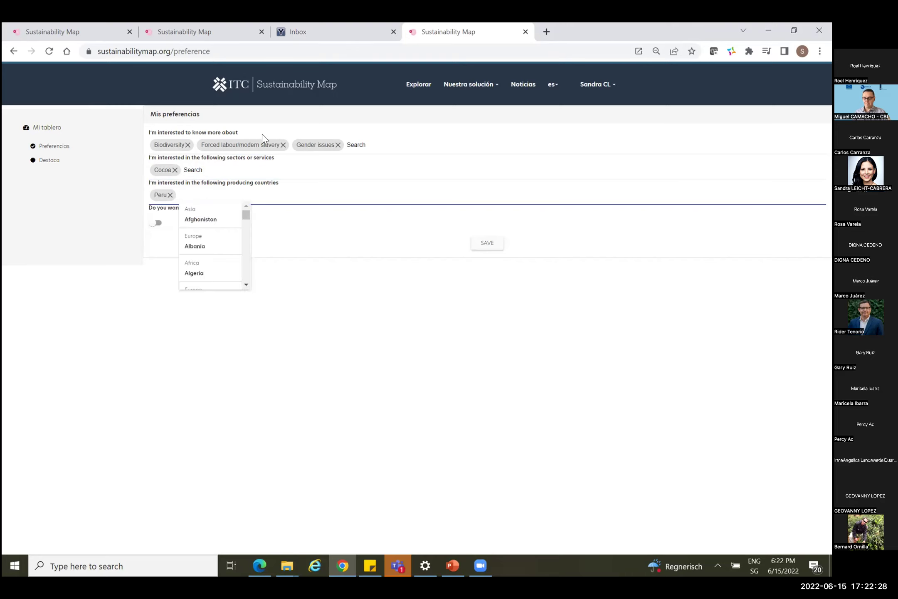
type("costa")
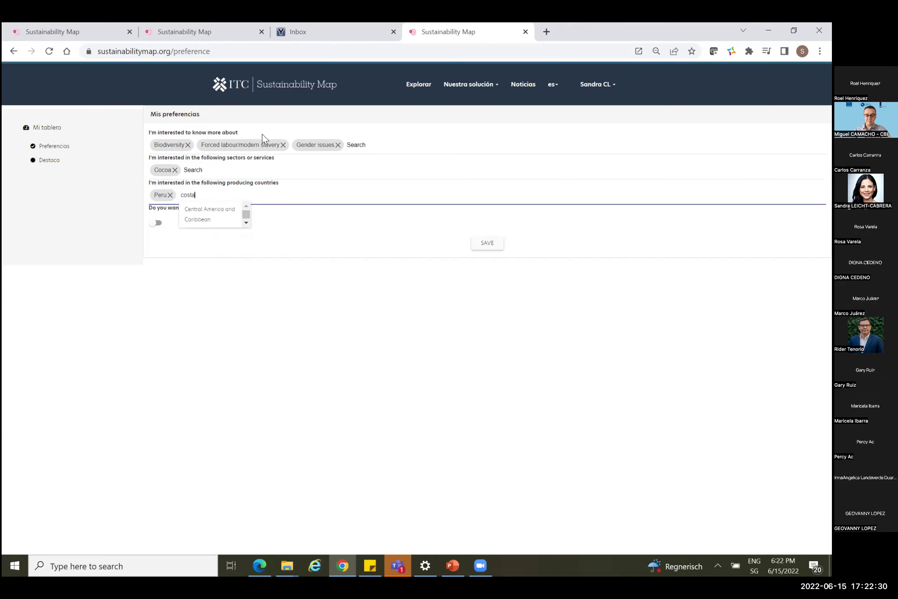
type(" rica")
left_click(246, 222)
left_click(210, 220)
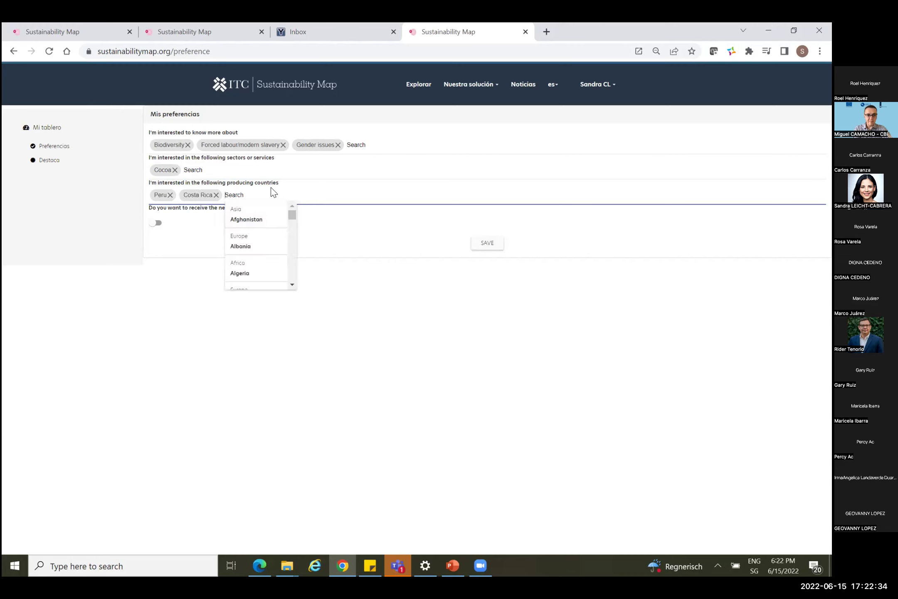
type("panama")
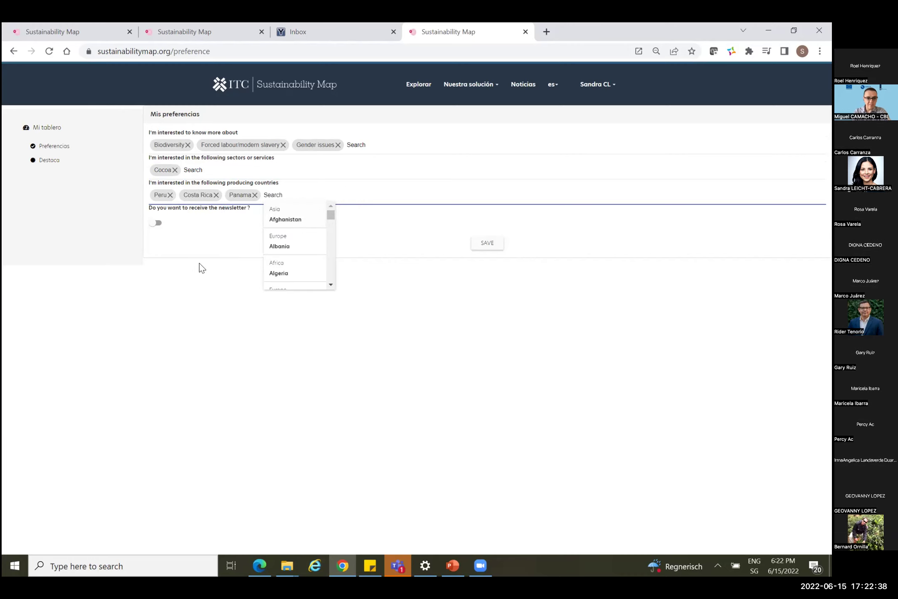
left_click(283, 216)
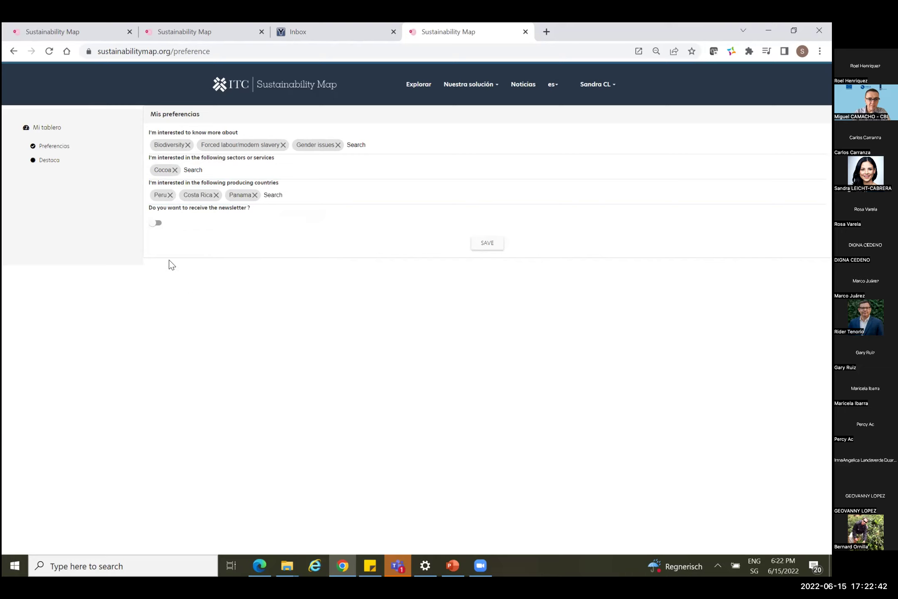
Turn on the newsletter subscription and save the preferences
left_click(157, 222)
left_click(488, 244)
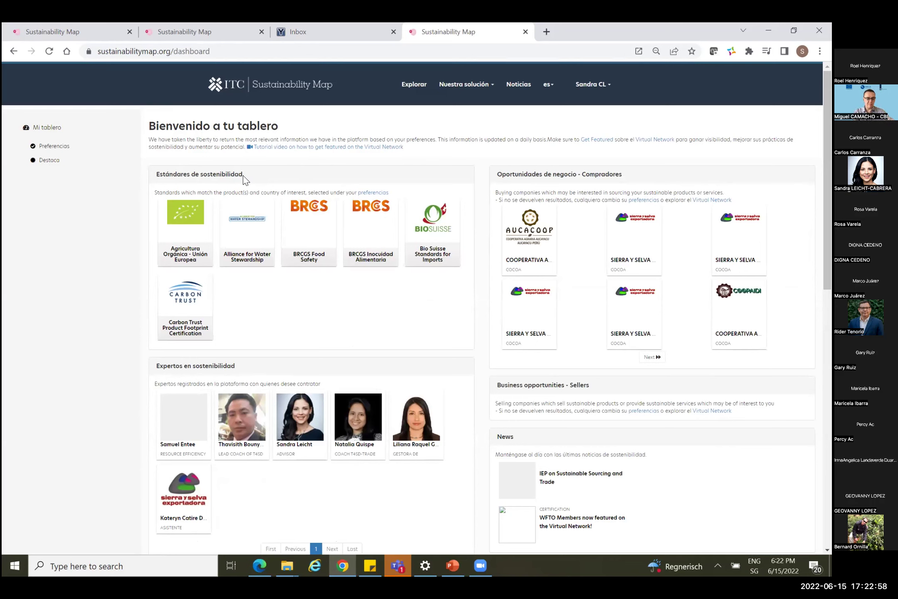
Start creating a free company profile of the Productor type through the Destaca options
scroll(310, 331, "down", 7)
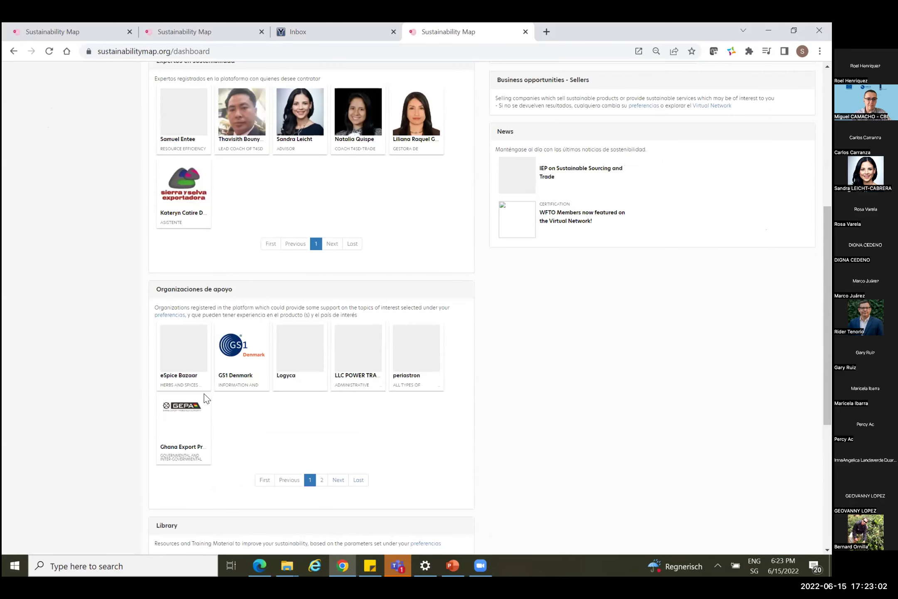
scroll(653, 269, "up", 7)
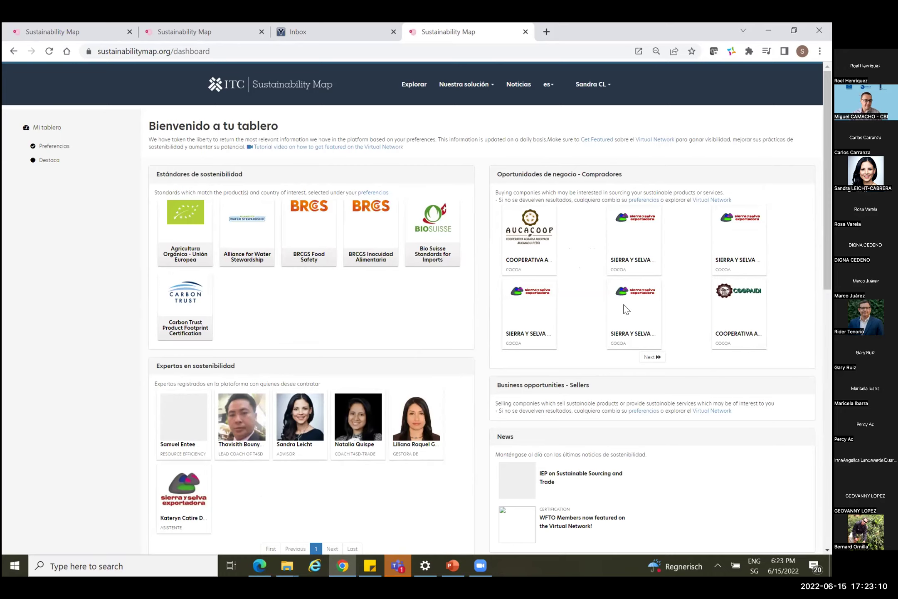
scroll(626, 308, "down", 3)
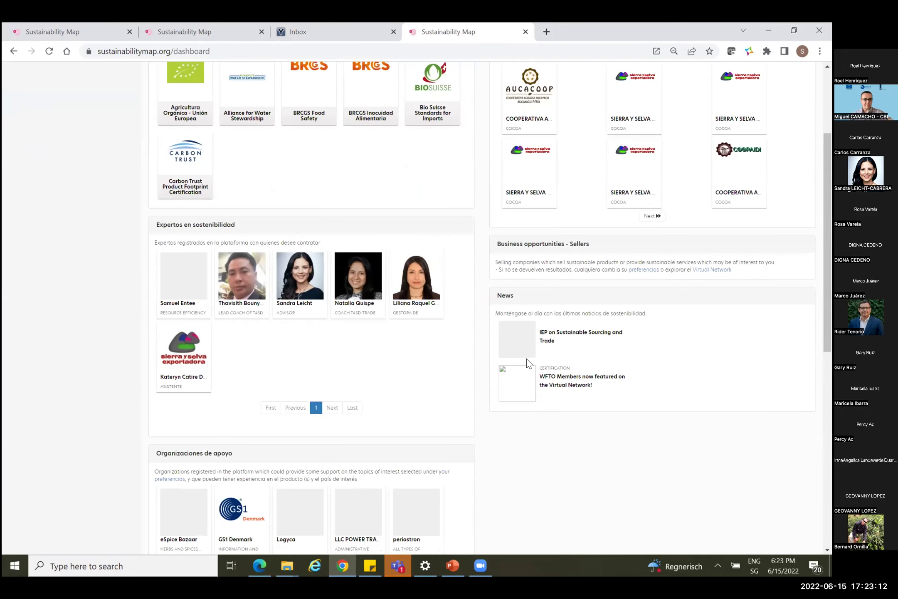
scroll(626, 338, "up", 3)
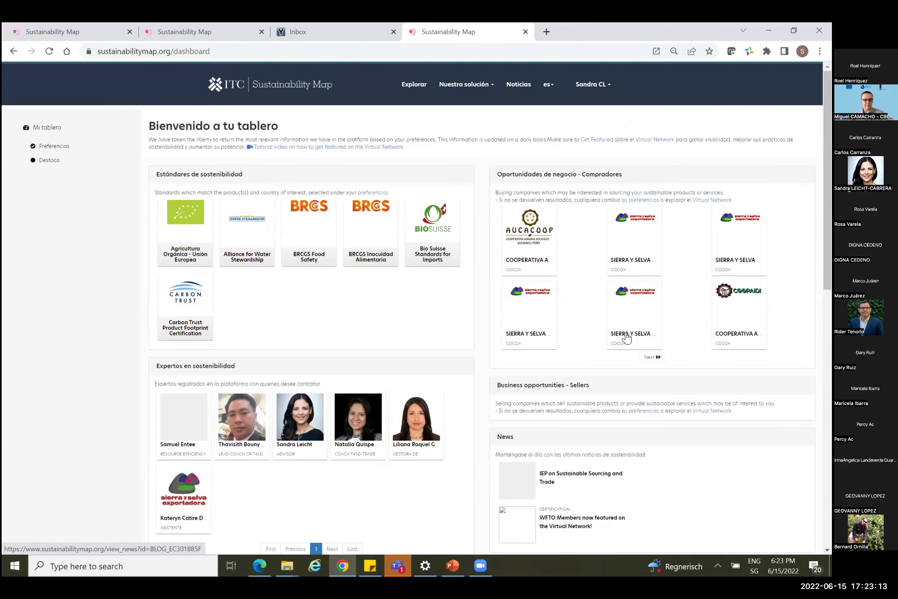
left_click(47, 162)
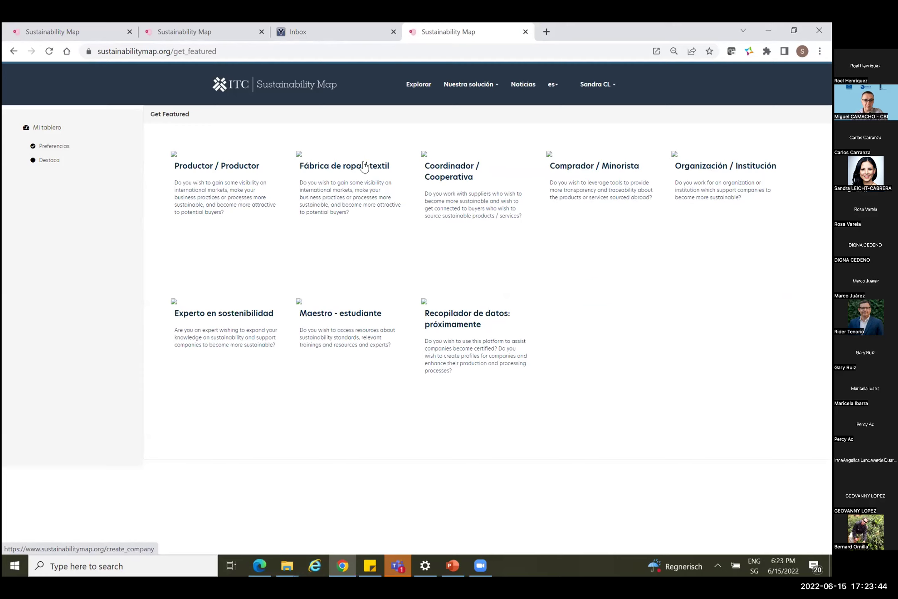
left_click(220, 180)
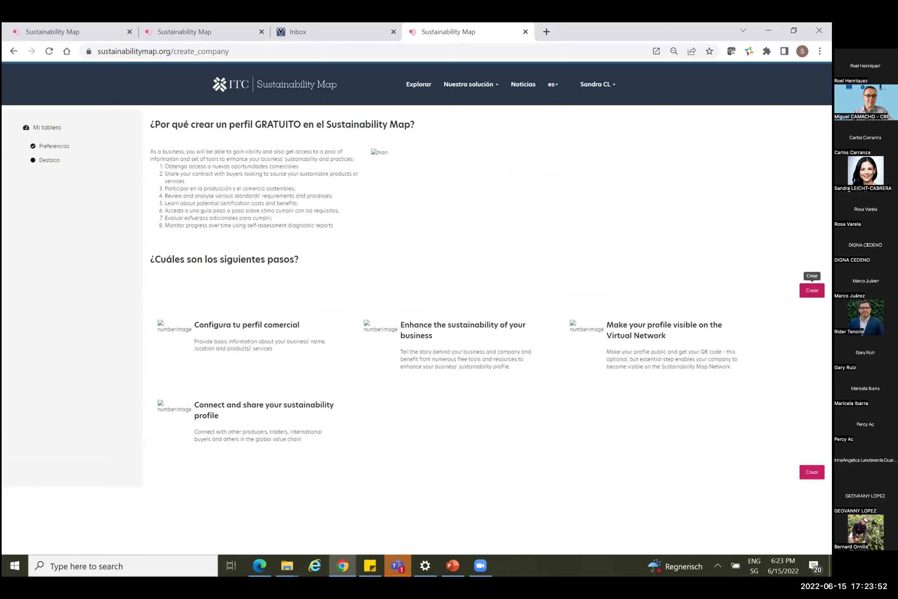
left_click(812, 290)
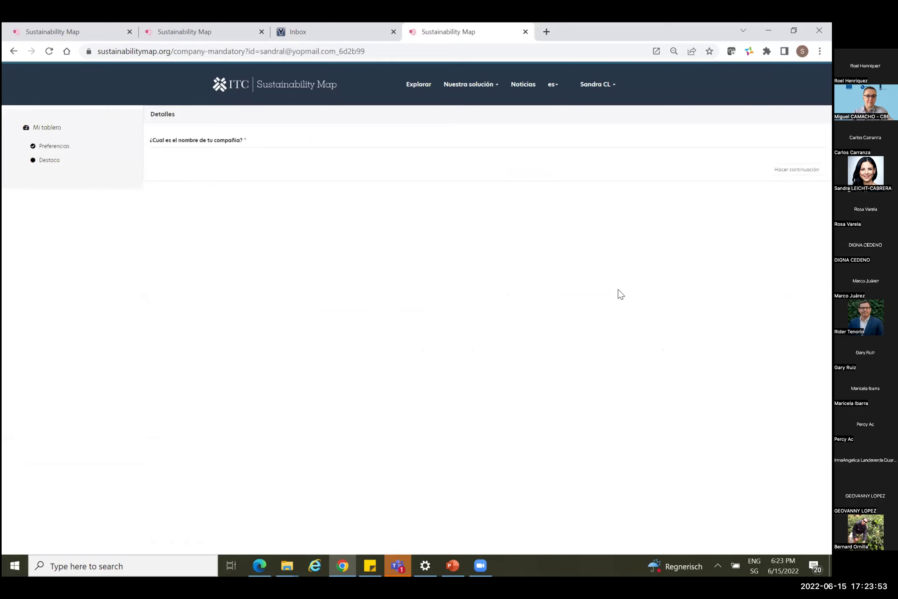
Enter ABC as the company name and continue to the business details
left_click(263, 141)
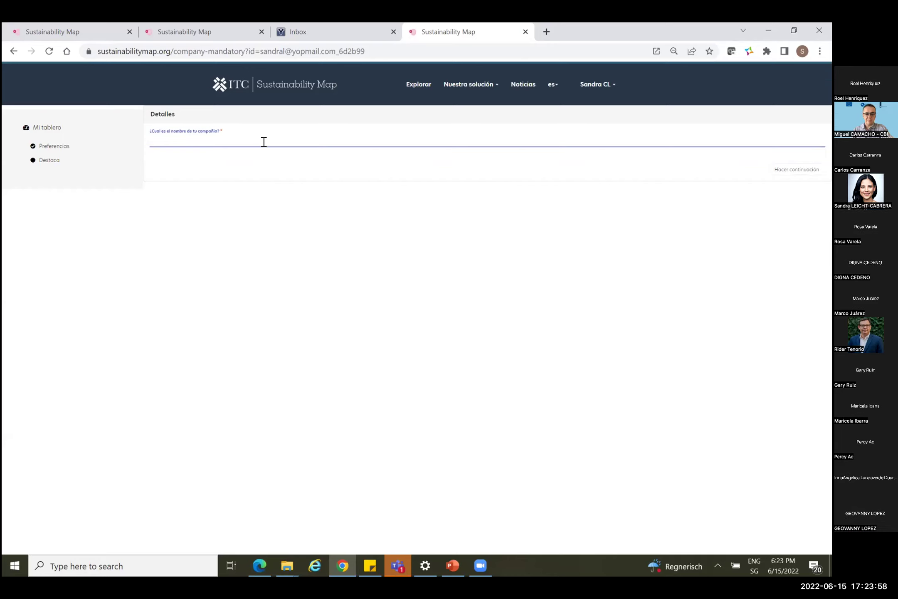
type("ABC")
left_click(419, 249)
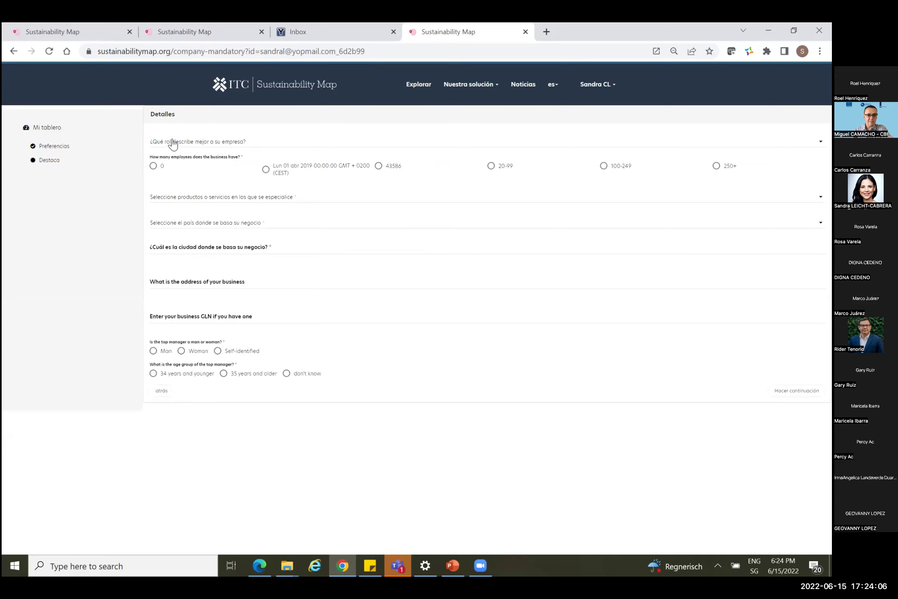
Set the company role to Primary Production, its size to 20-99 employees and its product to Acacia
left_click(228, 141)
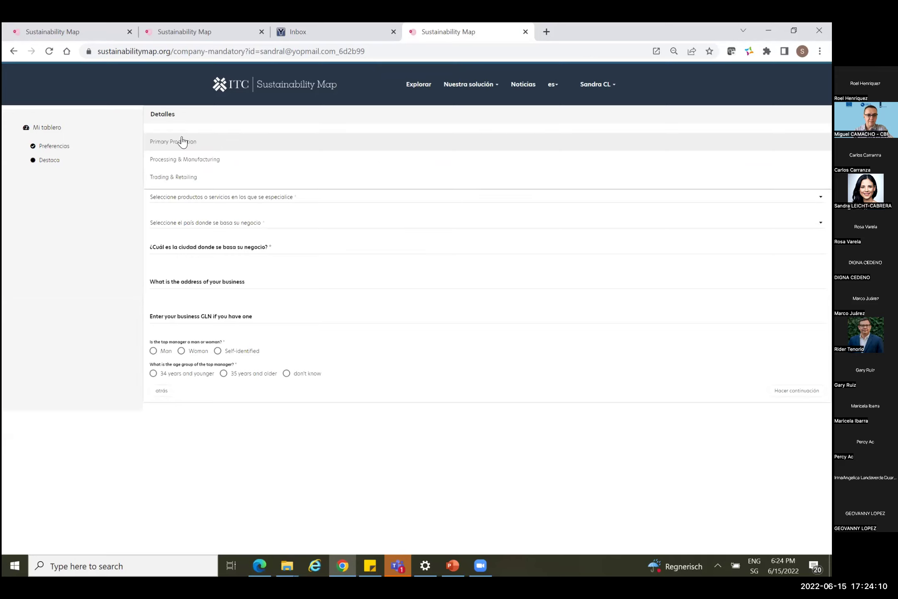
left_click(208, 142)
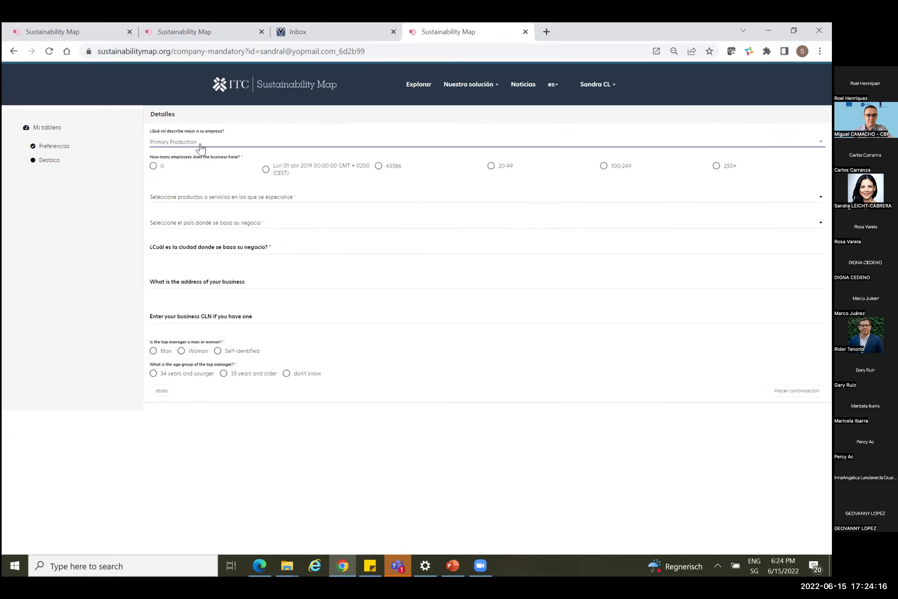
left_click(492, 166)
left_click(228, 200)
left_click(184, 199)
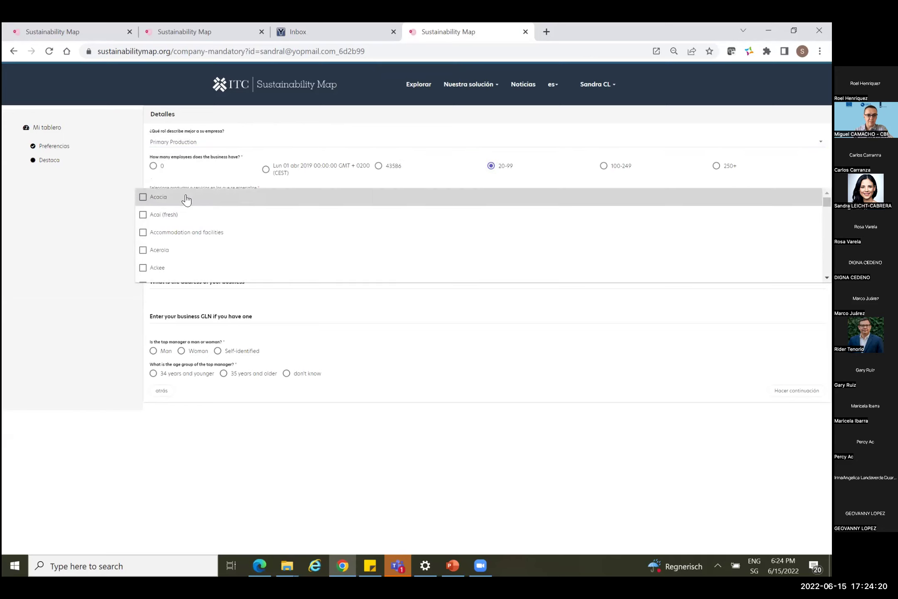
scroll(347, 281, "down", 2)
left_click(359, 314)
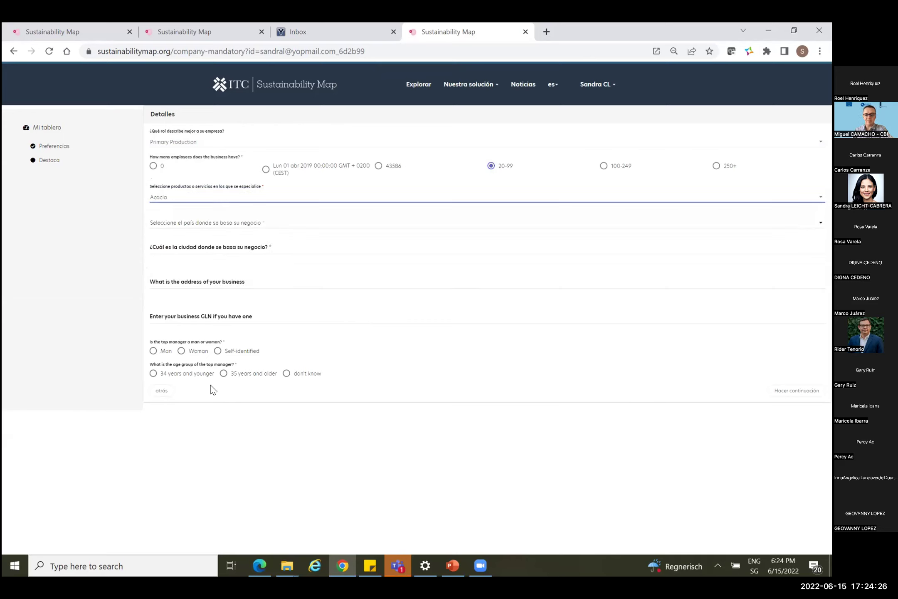
Record the top manager as a woman aged 35 years and older, and try to continue
left_click(181, 351)
left_click(224, 373)
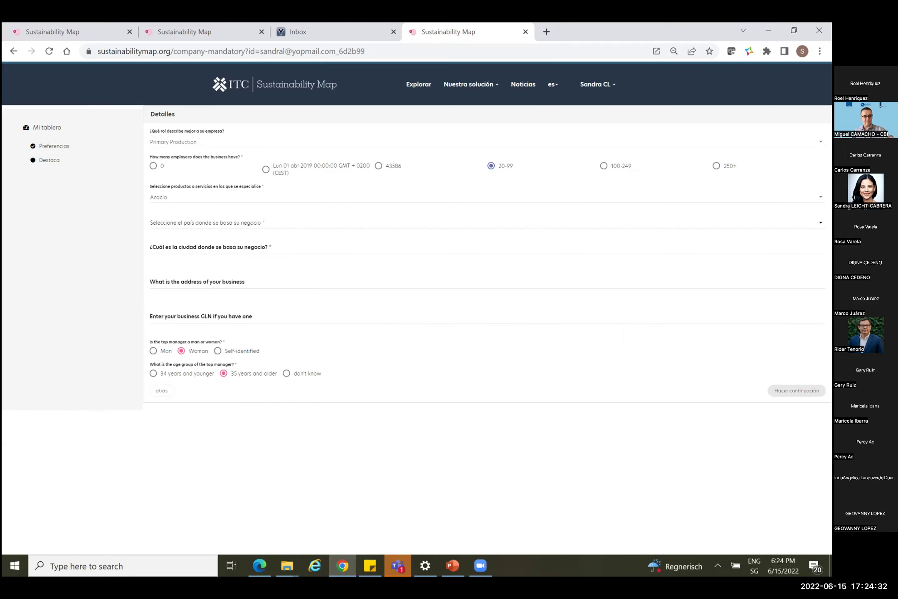
left_click(796, 390)
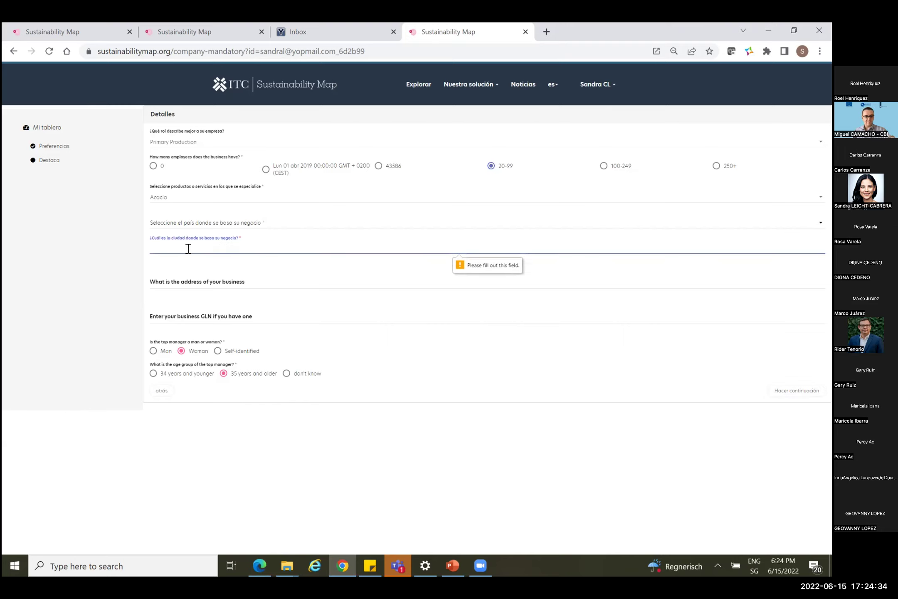
Fill in the business location with geneva as the city and Switzerland as the country
type("g")
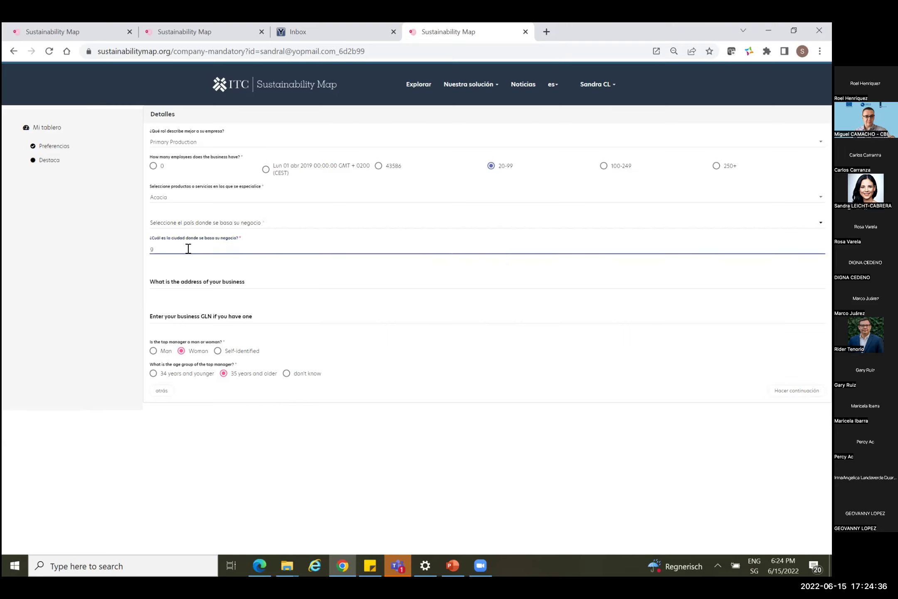
type("eneva")
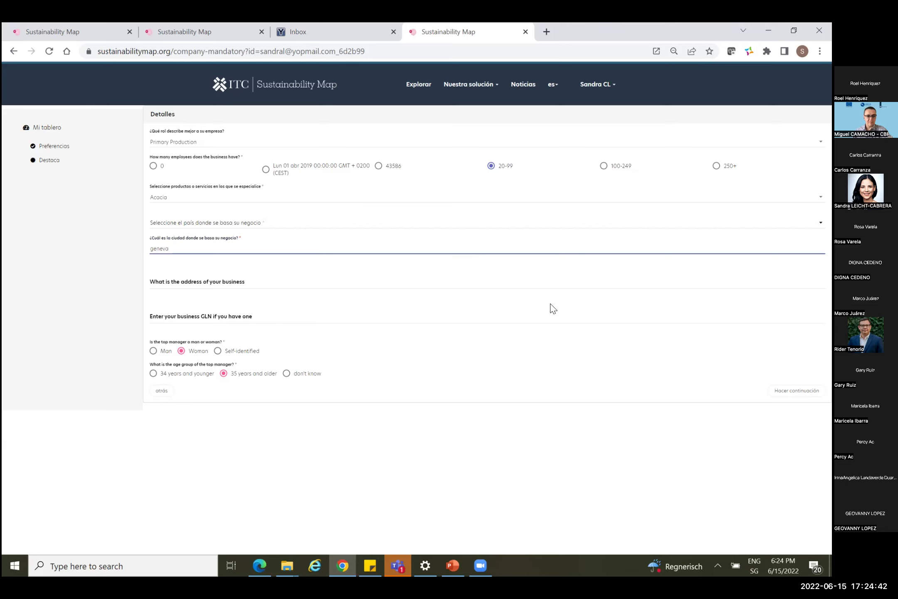
left_click(797, 390)
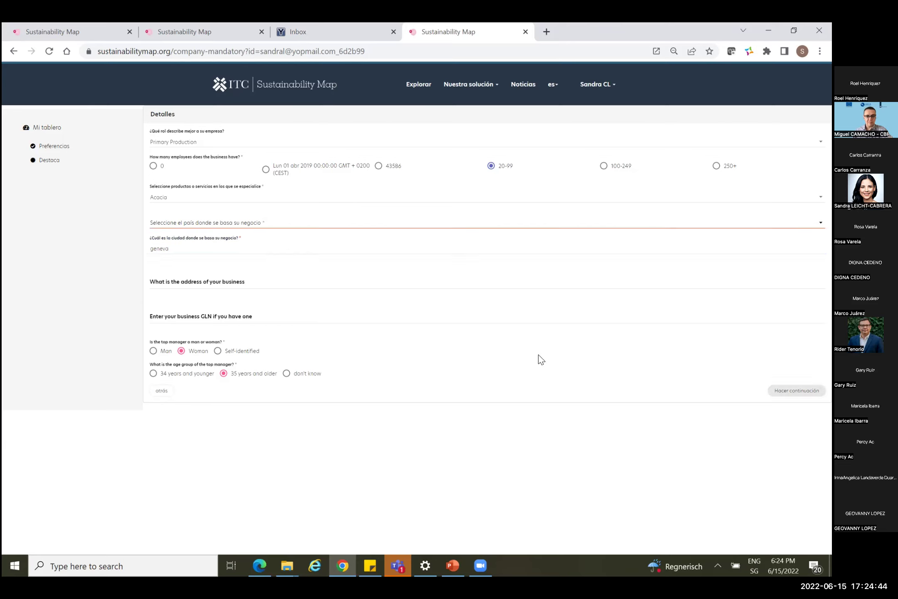
left_click(233, 223)
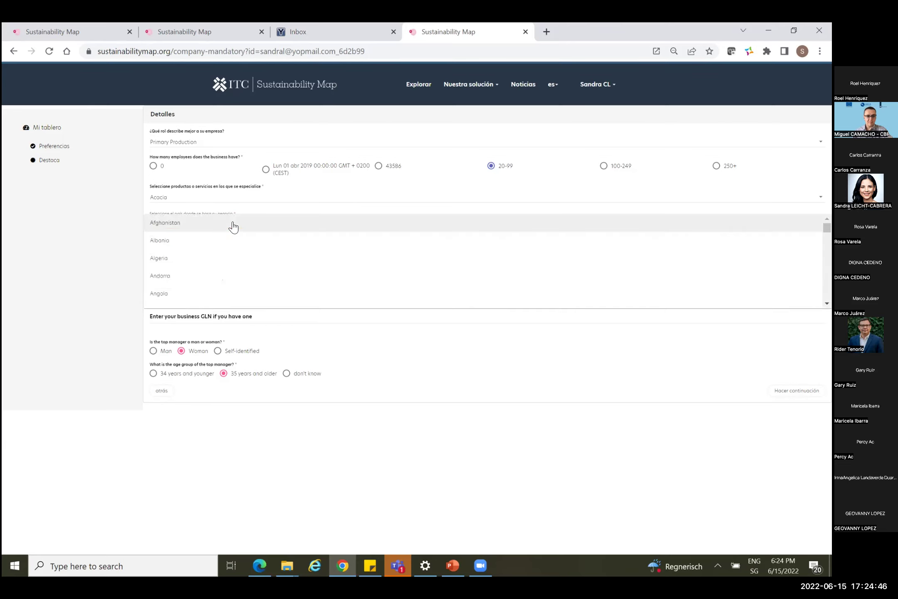
key("t")
scroll(233, 227, "down", 1)
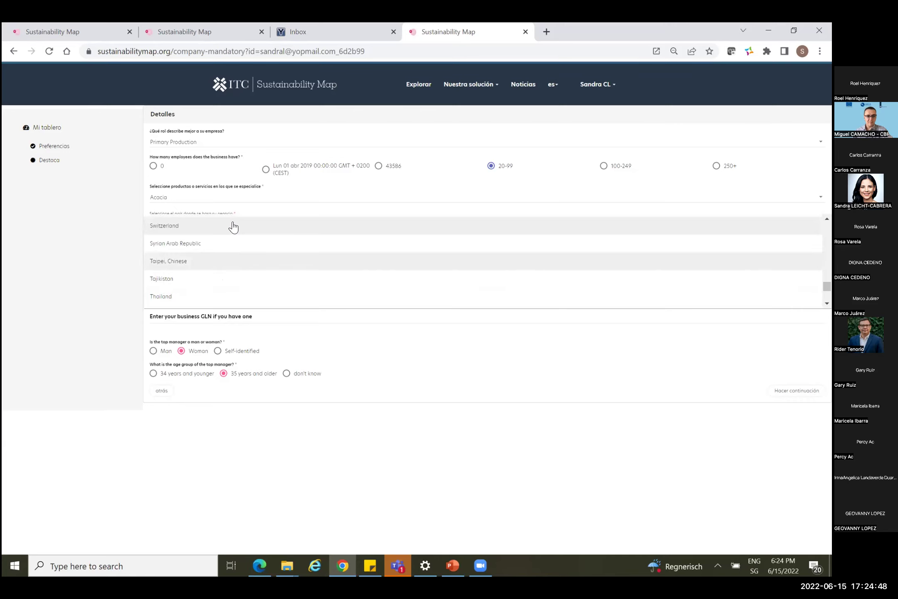
left_click(233, 227)
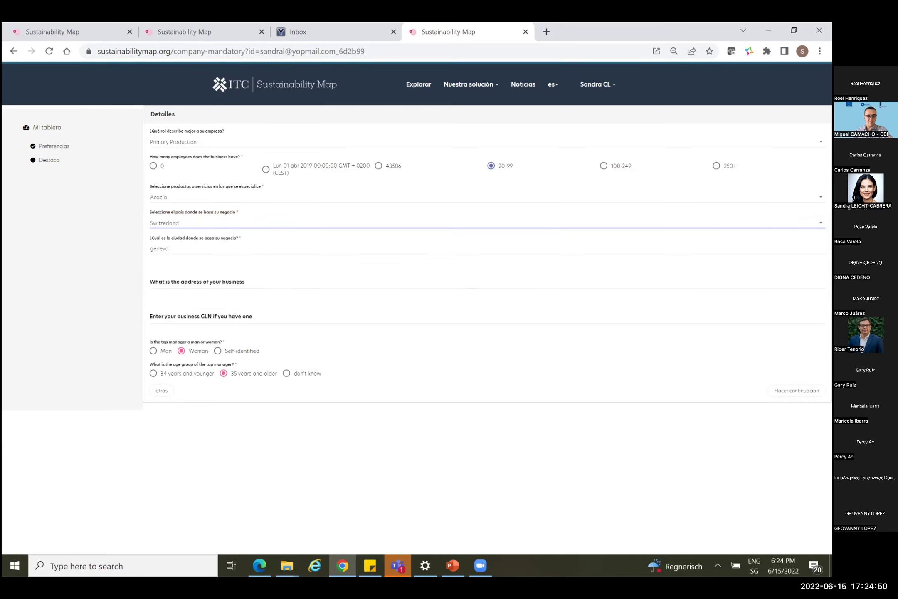
Continue to the map, move the location pin slightly west to about latitude 45.96, longitude 3.86, and finish the company setup
left_click(796, 390)
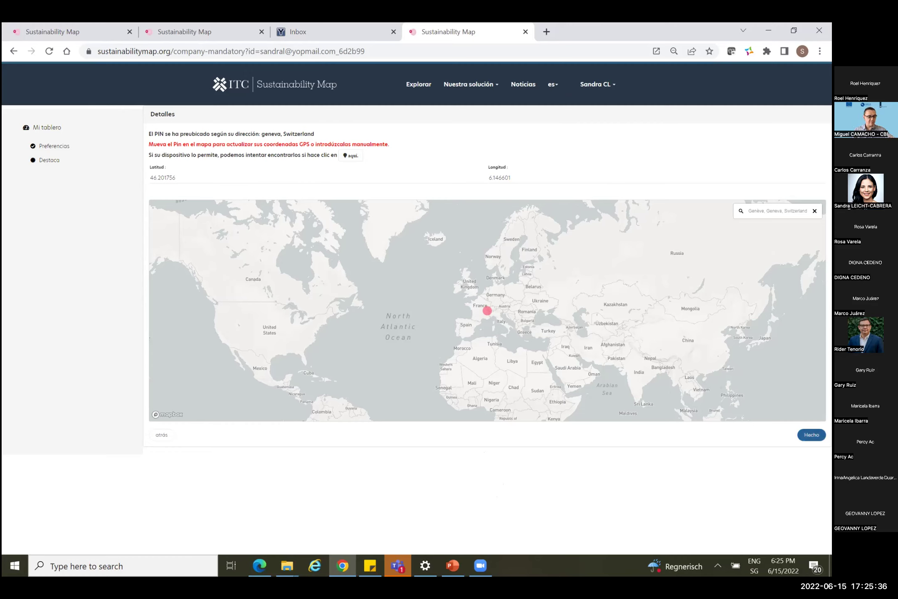
left_click_drag(488, 311, 482, 311)
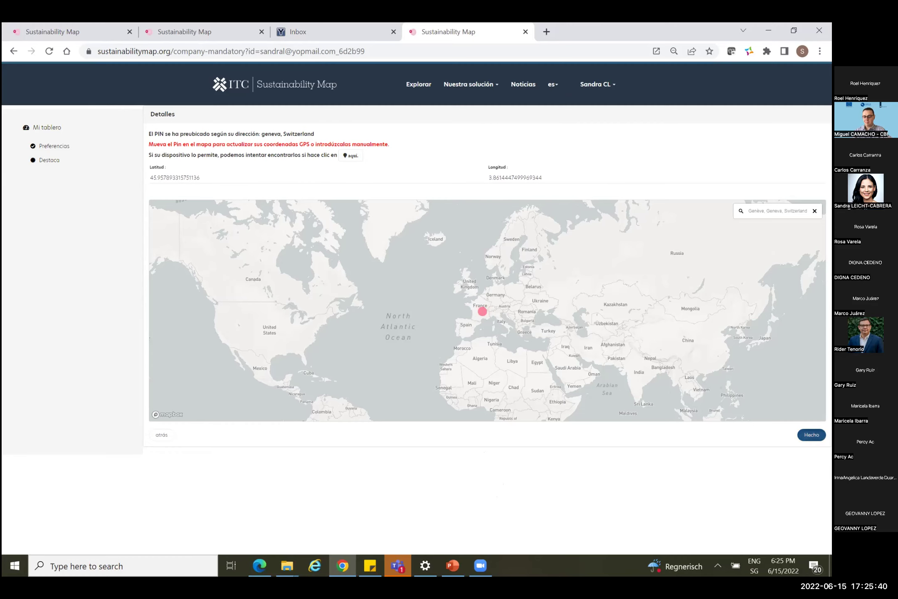
left_click(811, 435)
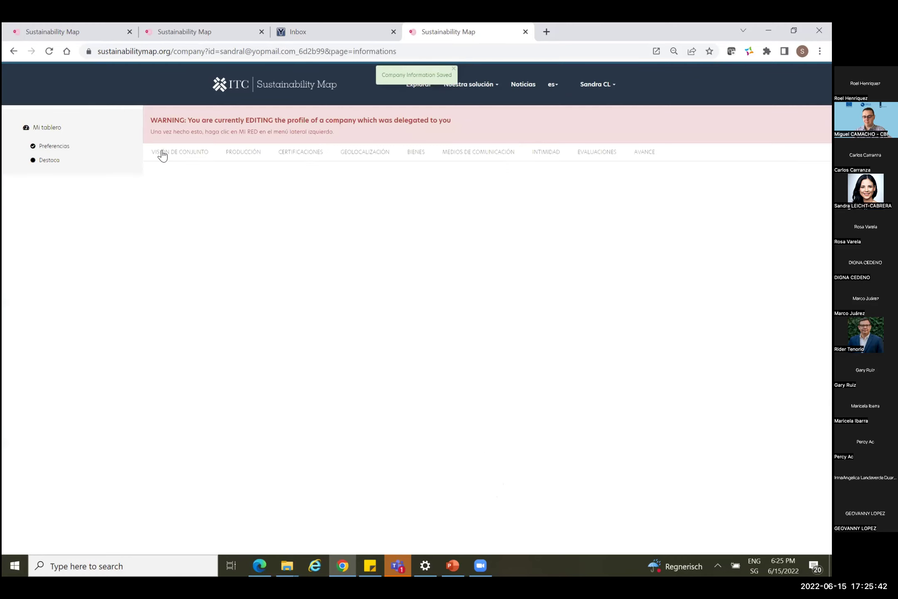
Go through the company profile's overview section, leaving the description empty, and save its information
left_click(177, 154)
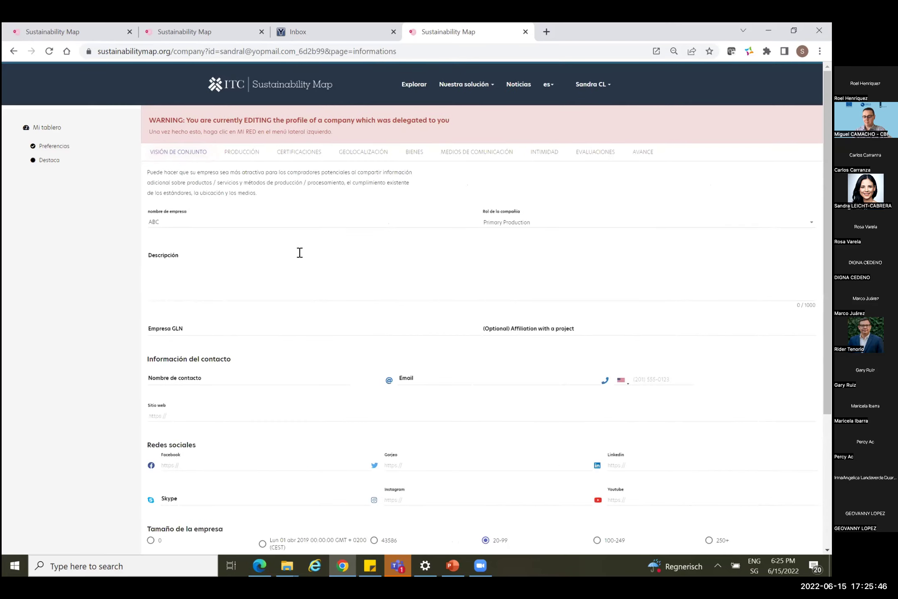
scroll(306, 277, "down", 2)
scroll(306, 281, "up", 2)
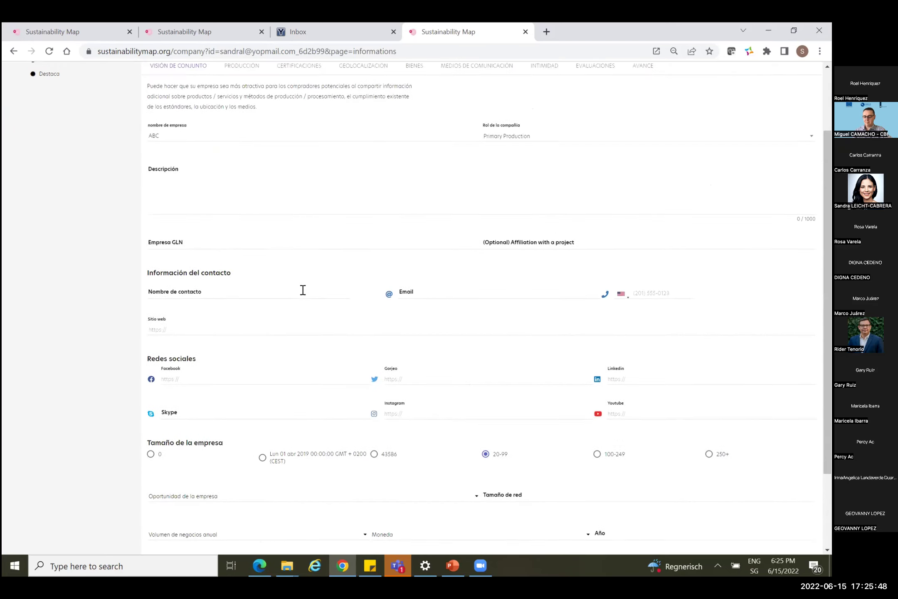
left_click(228, 254)
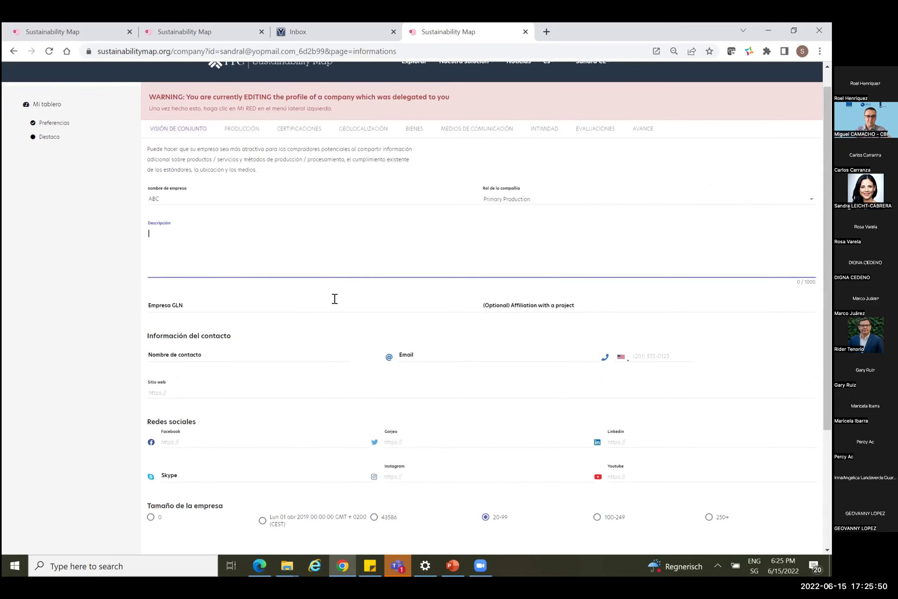
scroll(334, 297, "down", 3)
scroll(298, 299, "down", 1)
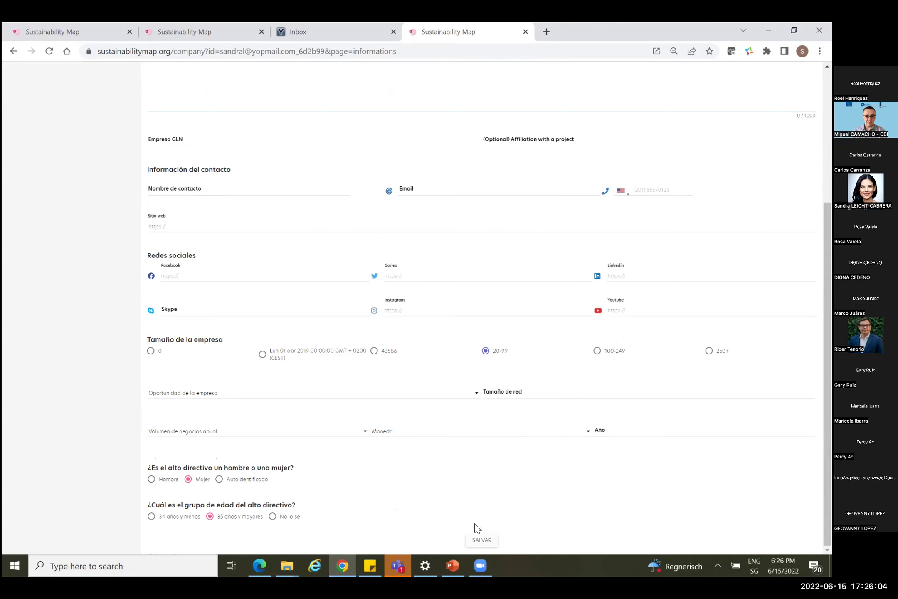
left_click(481, 538)
scroll(399, 263, "up", 5)
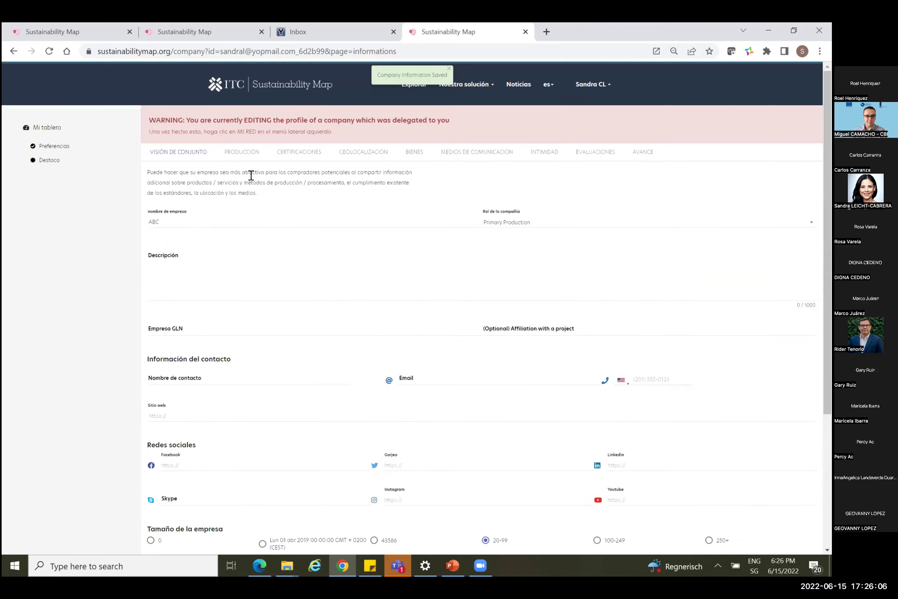
Look through the blank new-product form in the company profile's production section, then leave it without adding a product
left_click(241, 155)
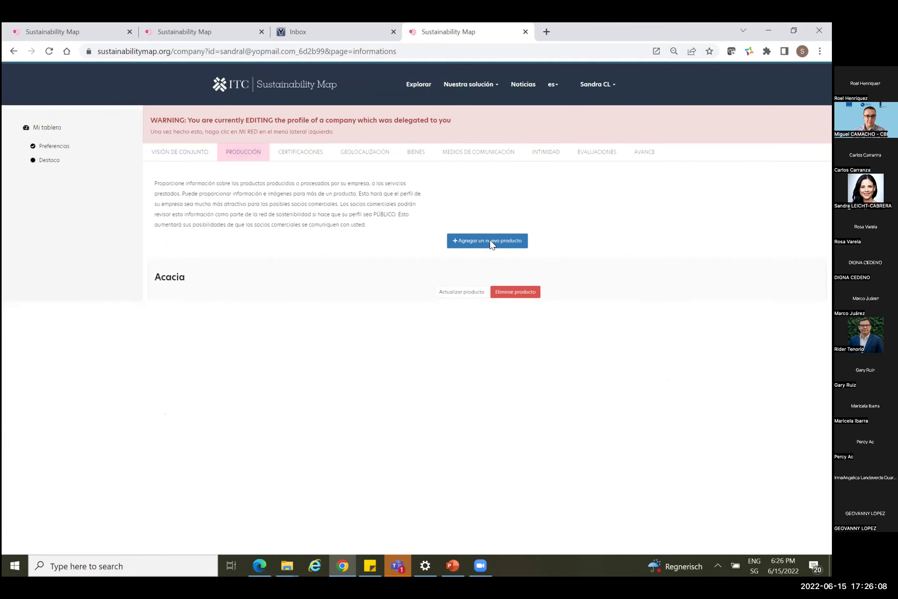
left_click(489, 241)
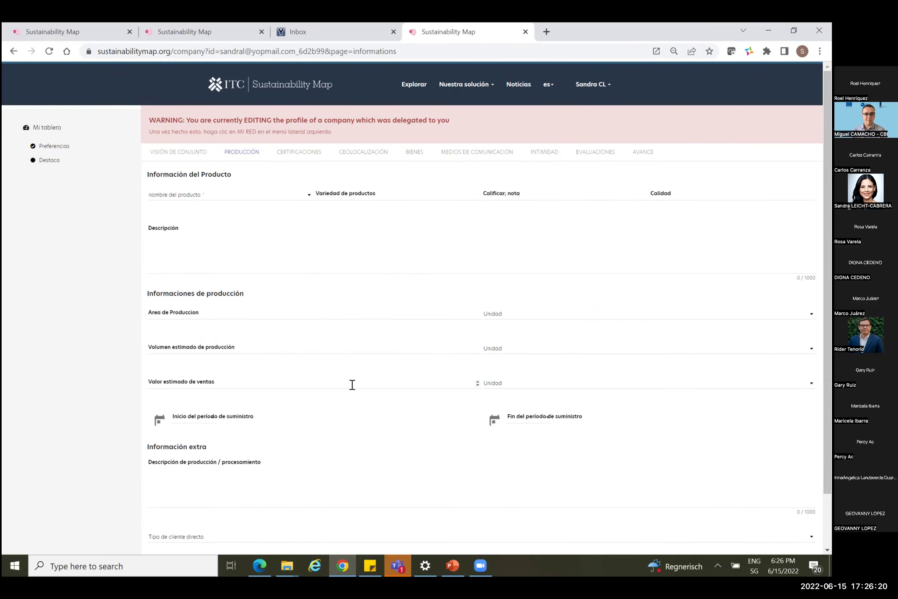
scroll(352, 384, "down", 3)
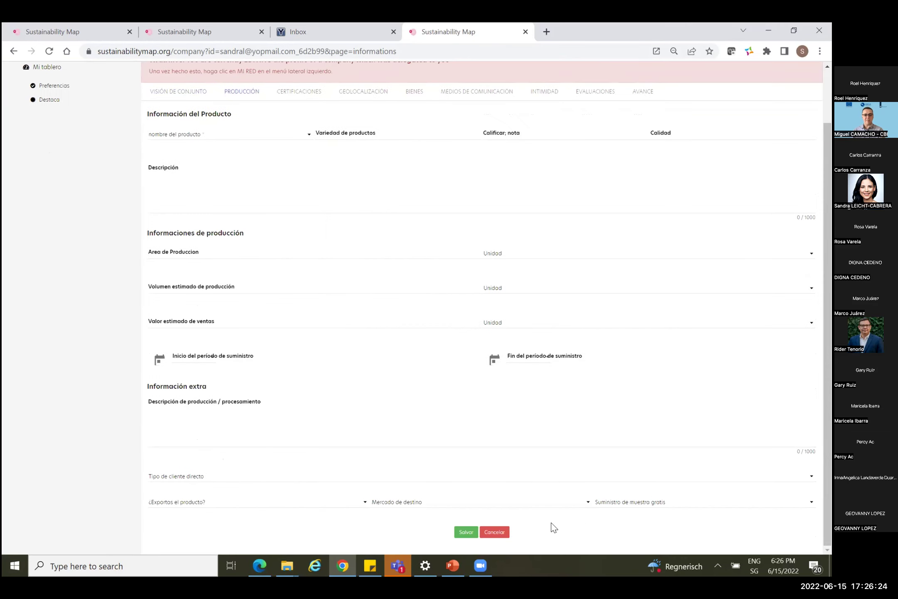
left_click(496, 533)
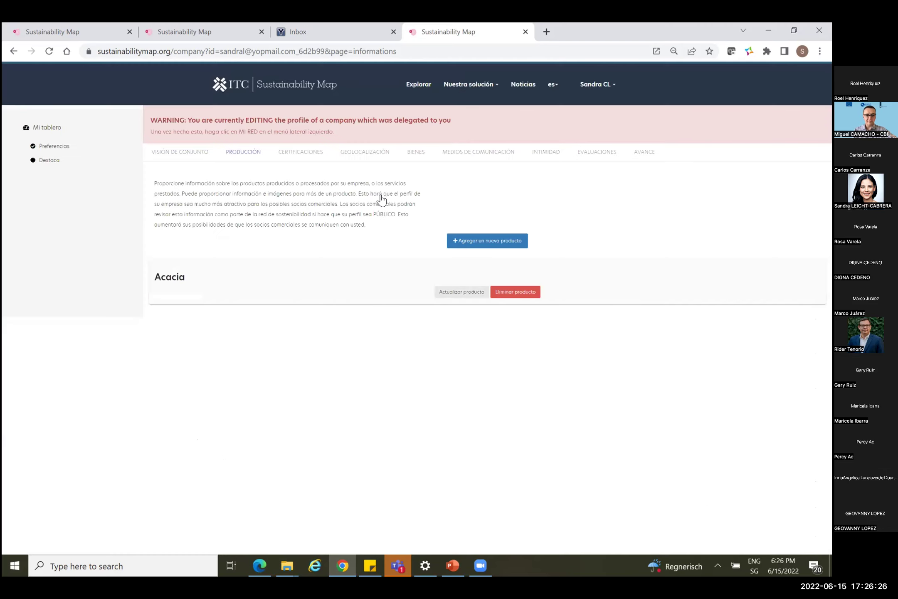
Examine the new-certification form and its list of standards in the certifications section, then leave without adding a certification
left_click(298, 153)
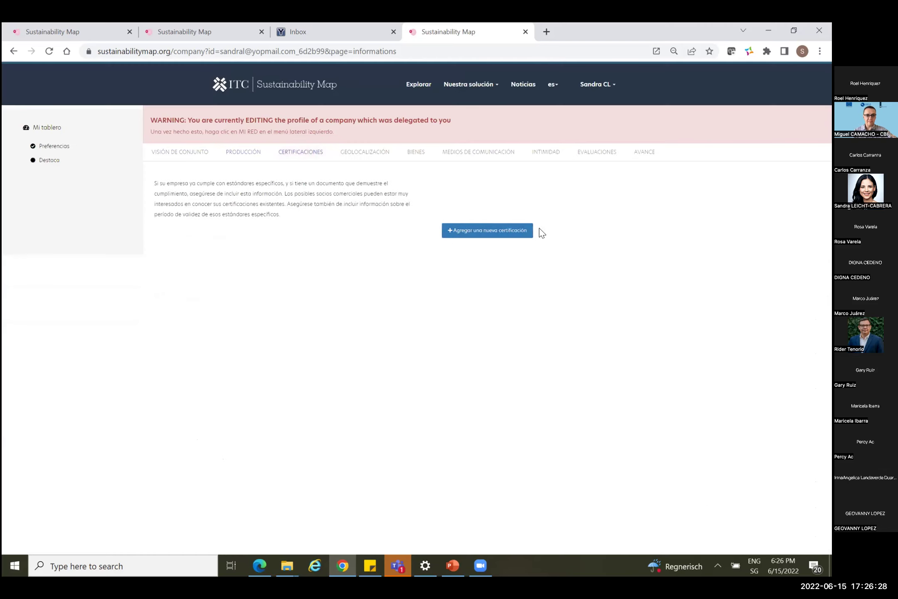
left_click(508, 233)
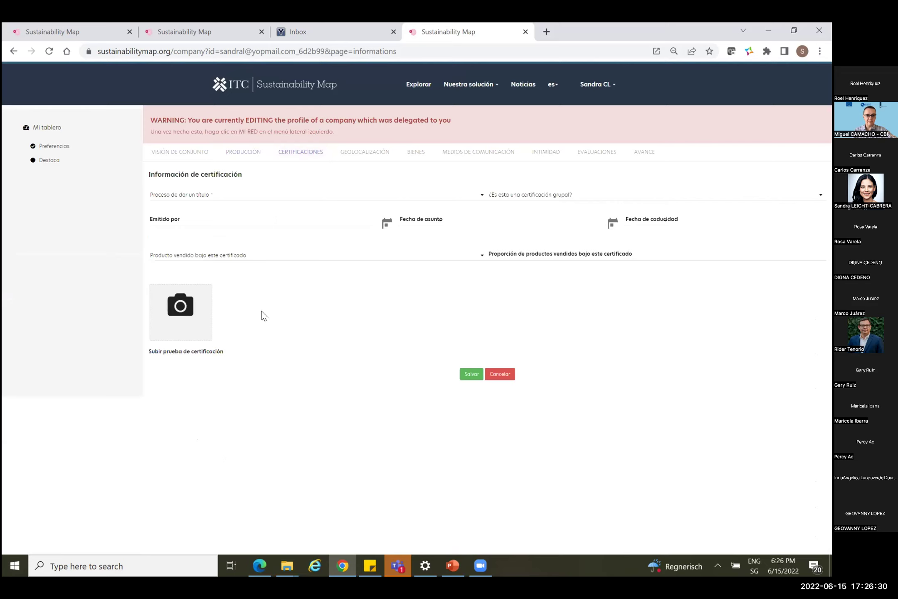
left_click(181, 199)
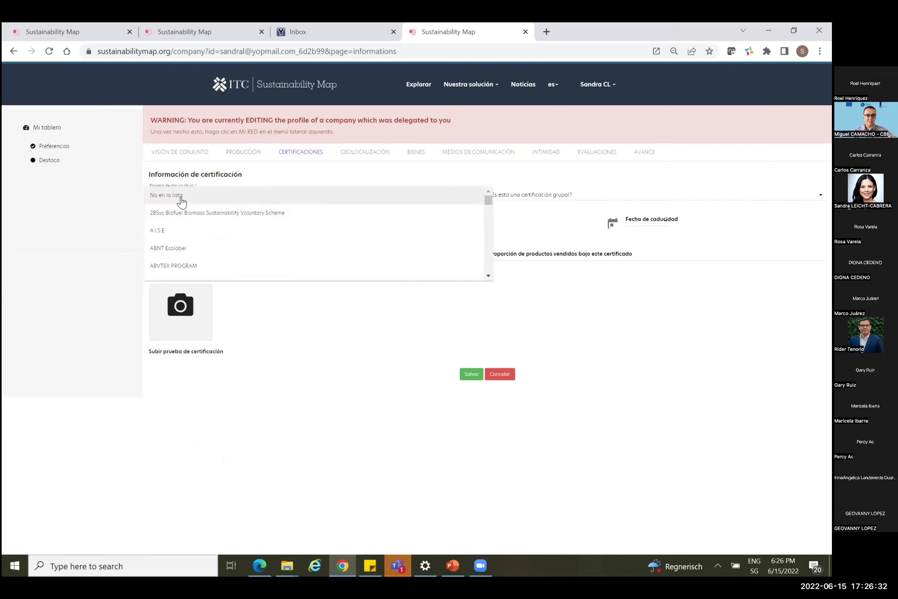
left_click(370, 177)
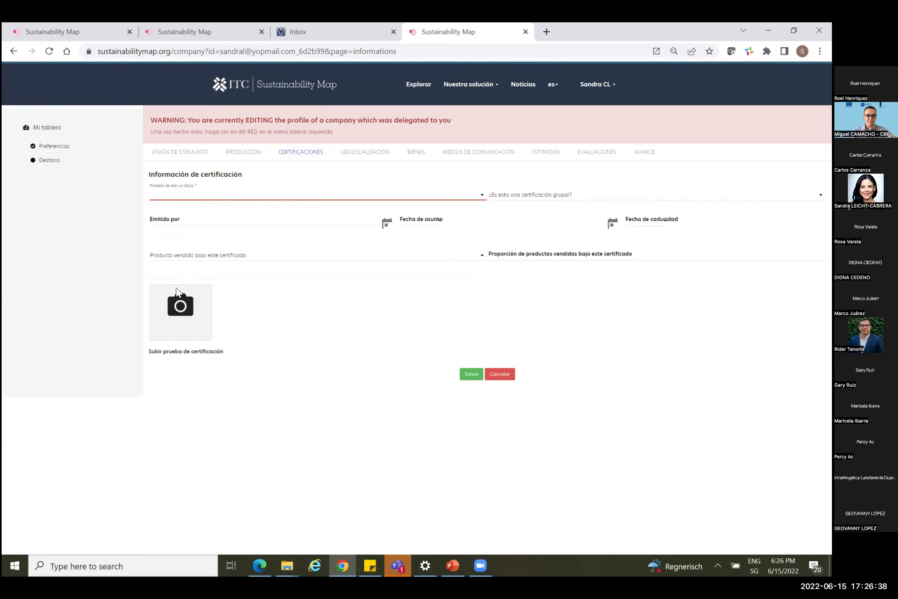
left_click(497, 373)
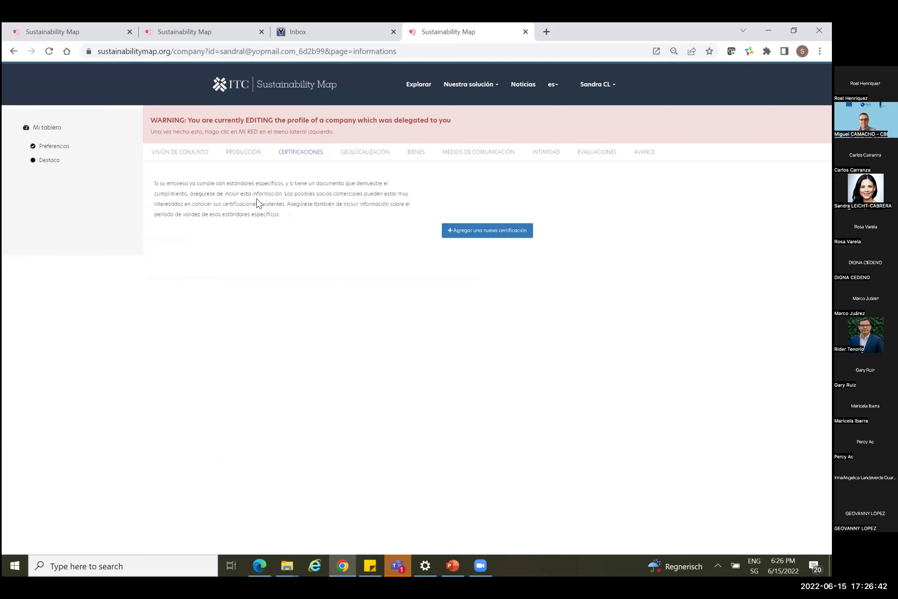
Review the company profile's geolocation details, media upload options and privacy section for requesting a public profile
left_click(371, 160)
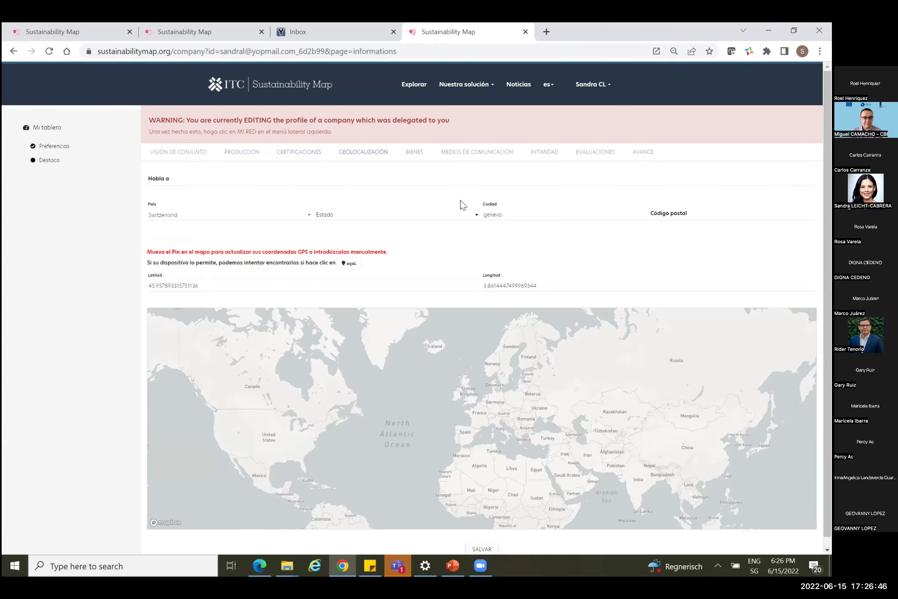
left_click(482, 161)
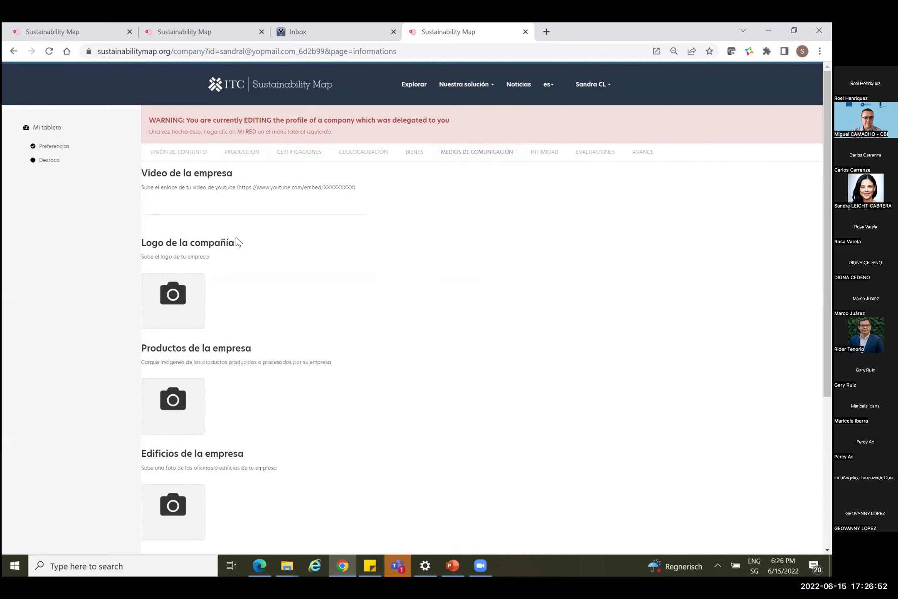
scroll(206, 310, "down", 2)
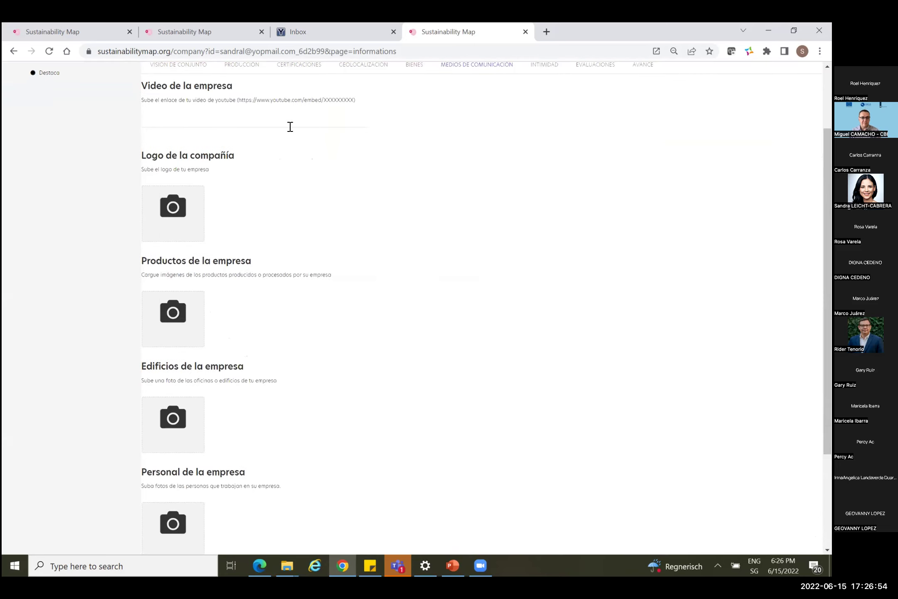
scroll(337, 352, "down", 2)
scroll(326, 288, "down", 1)
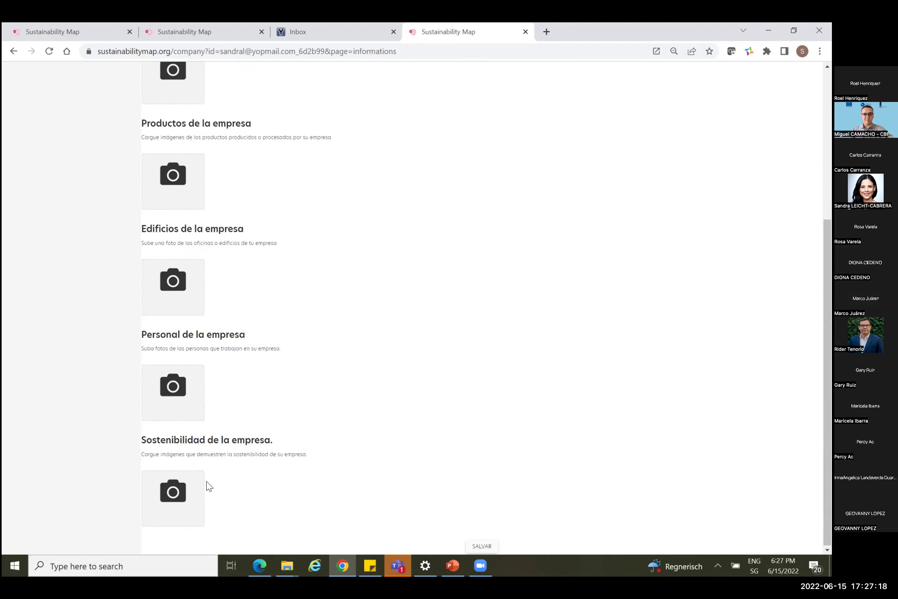
scroll(432, 435, "up", 1)
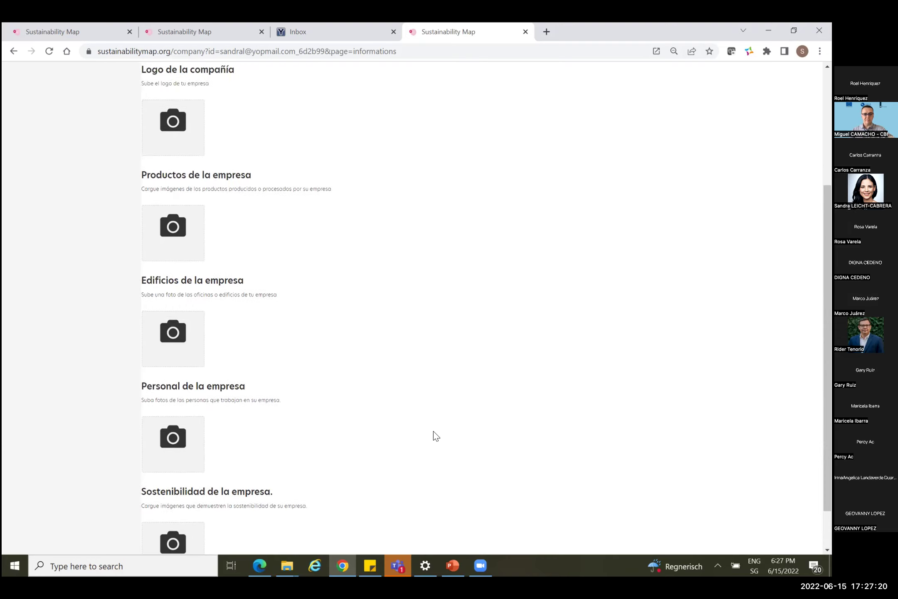
scroll(434, 435, "up", 4)
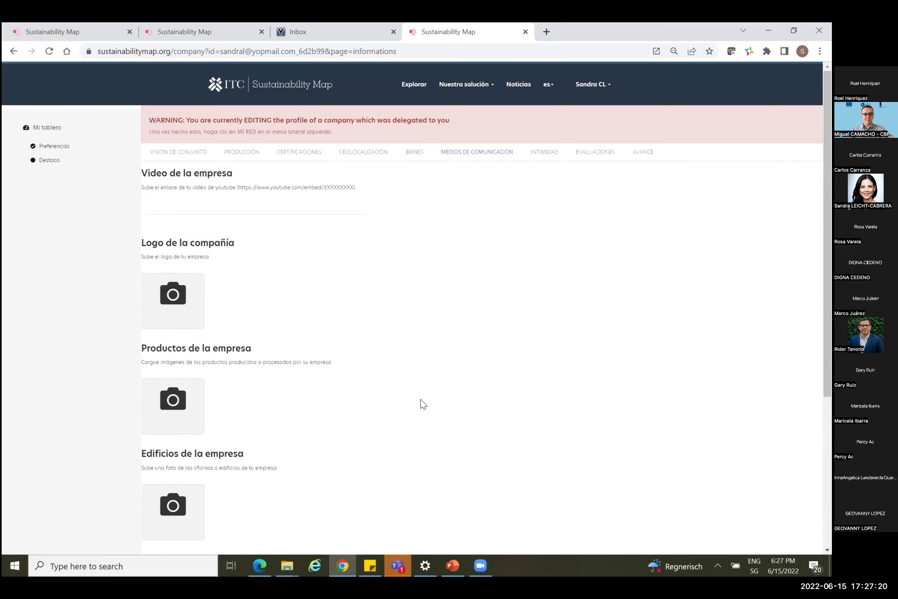
left_click(538, 157)
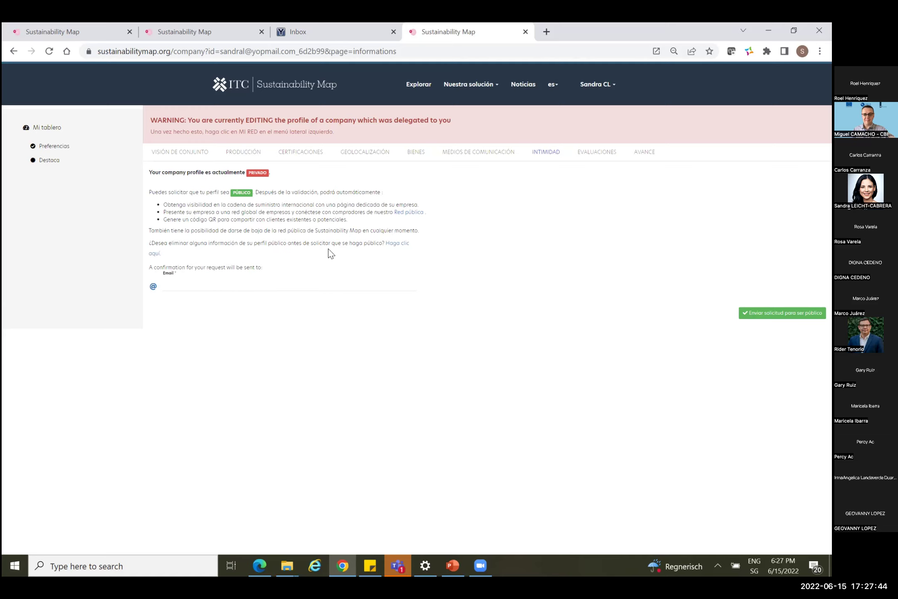
left_click(166, 285)
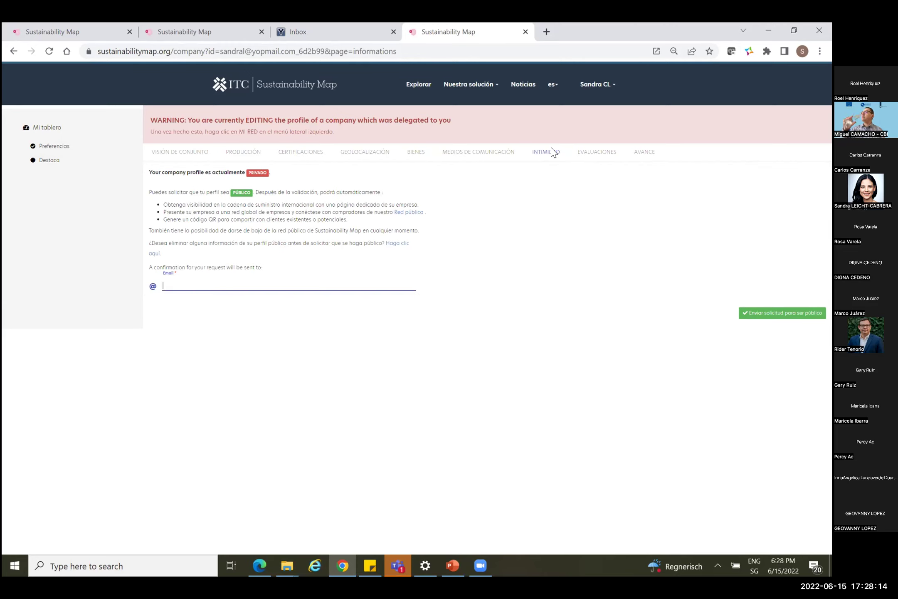
Start a new self-assessment for the company against the ADM Responsible Soybean Standard and proceed to its complete evaluation
left_click(584, 157)
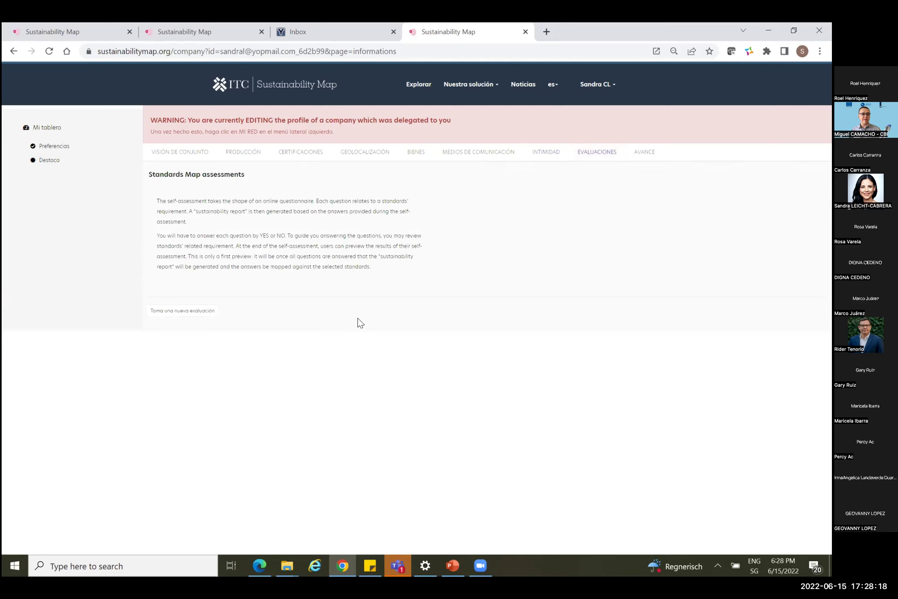
left_click(181, 312)
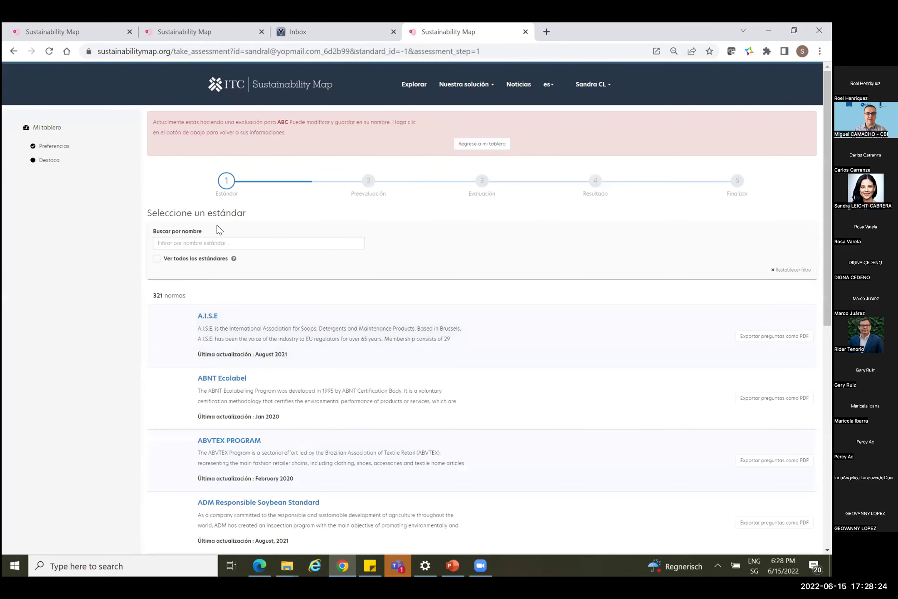
left_click(225, 245)
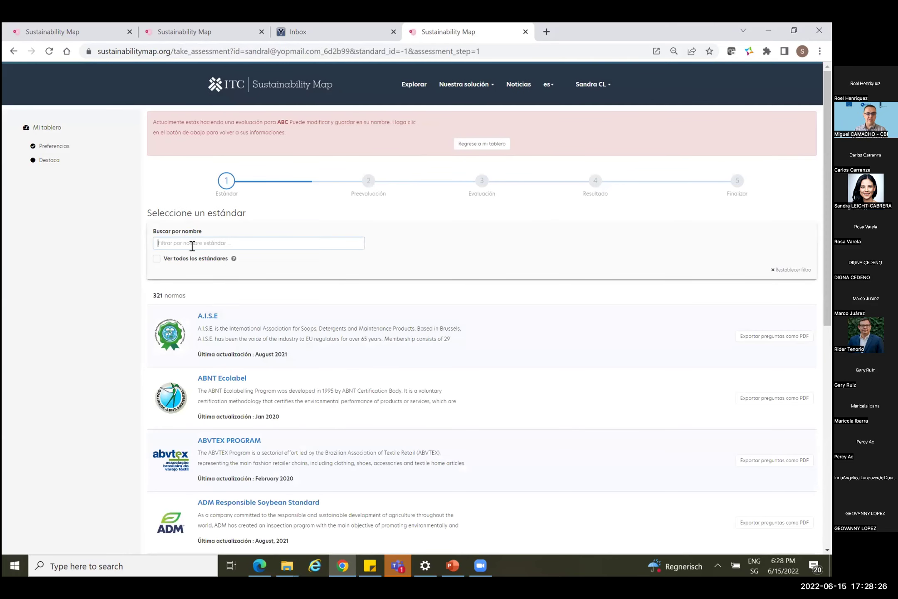
scroll(307, 347, "down", 1)
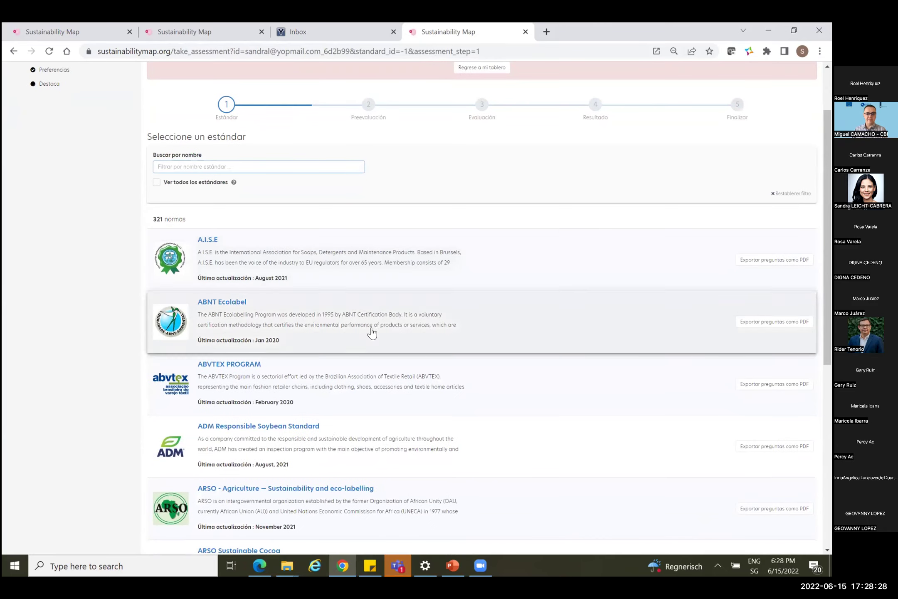
double_click(159, 218)
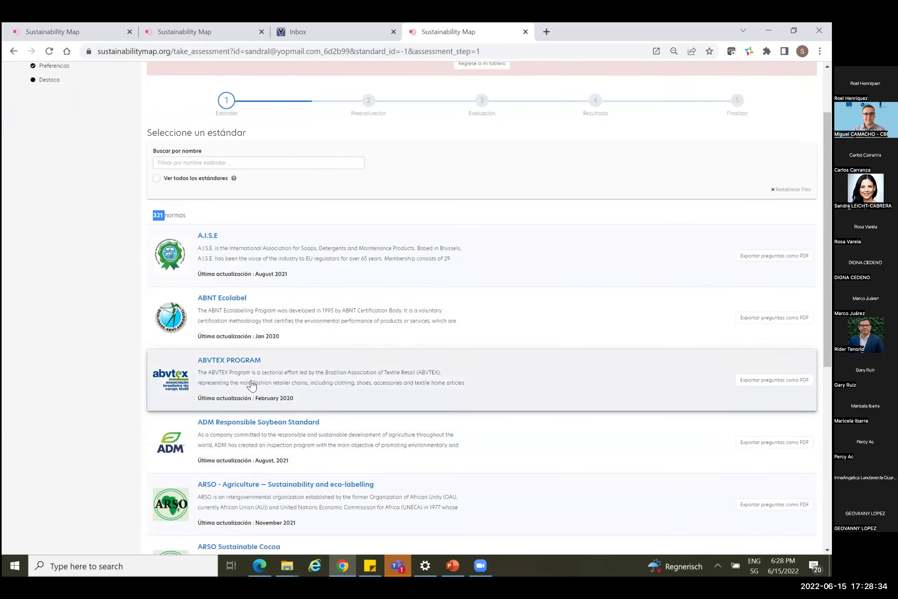
scroll(251, 384, "down", 5)
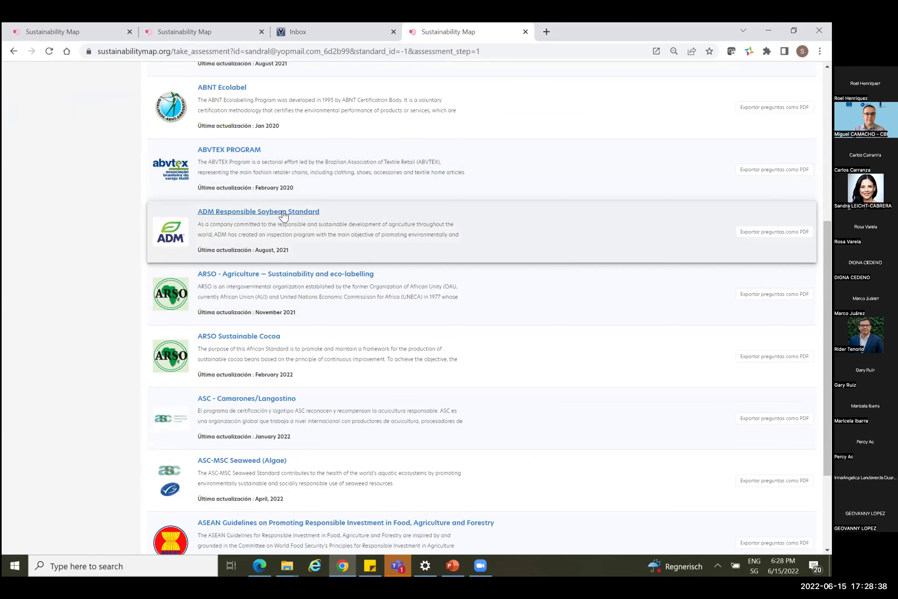
left_click(510, 279)
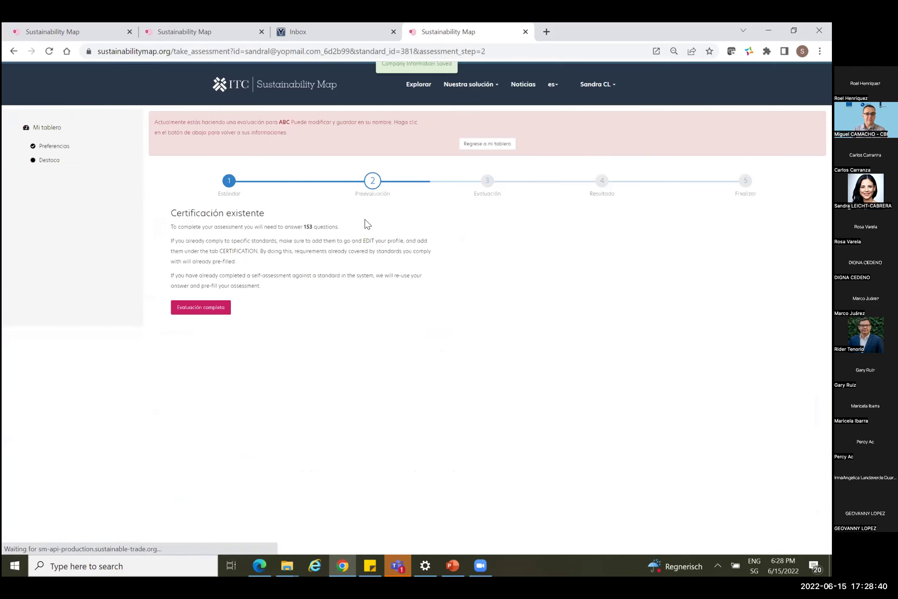
left_click_drag(367, 224, 673, 212)
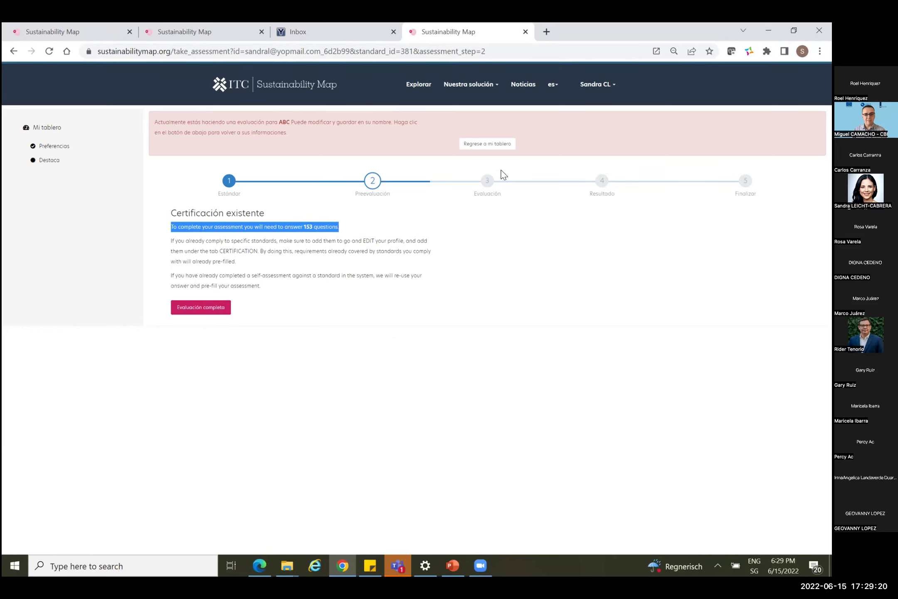
left_click(206, 307)
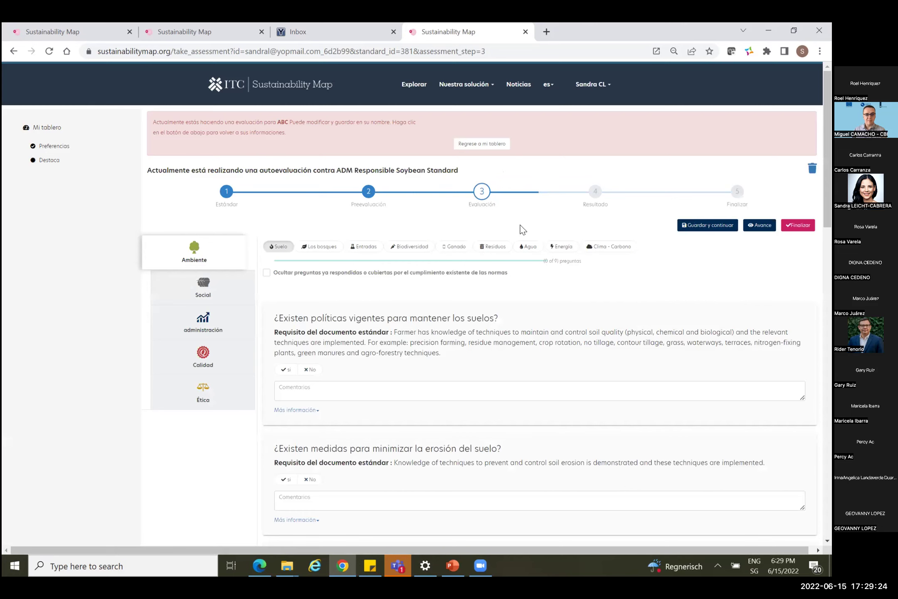
Look through the assessment's environment questions on forests, inputs, biodiversity, waste and water
scroll(296, 340, "down", 1)
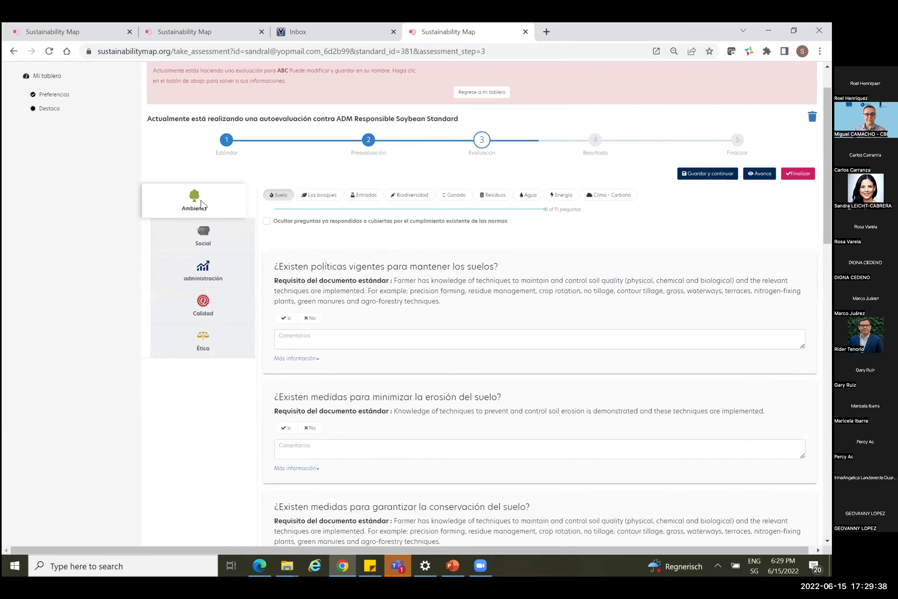
left_click(316, 198)
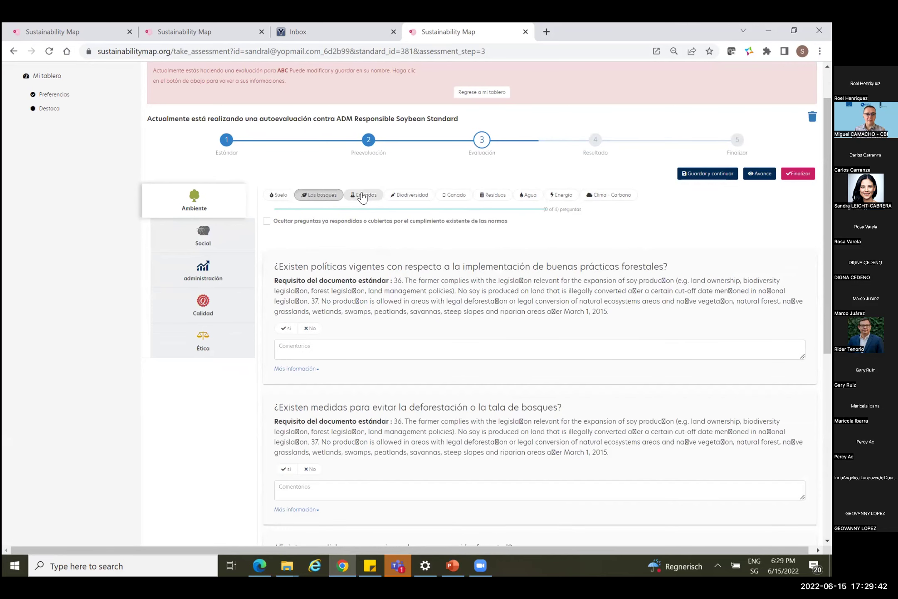
left_click(363, 198)
left_click(424, 199)
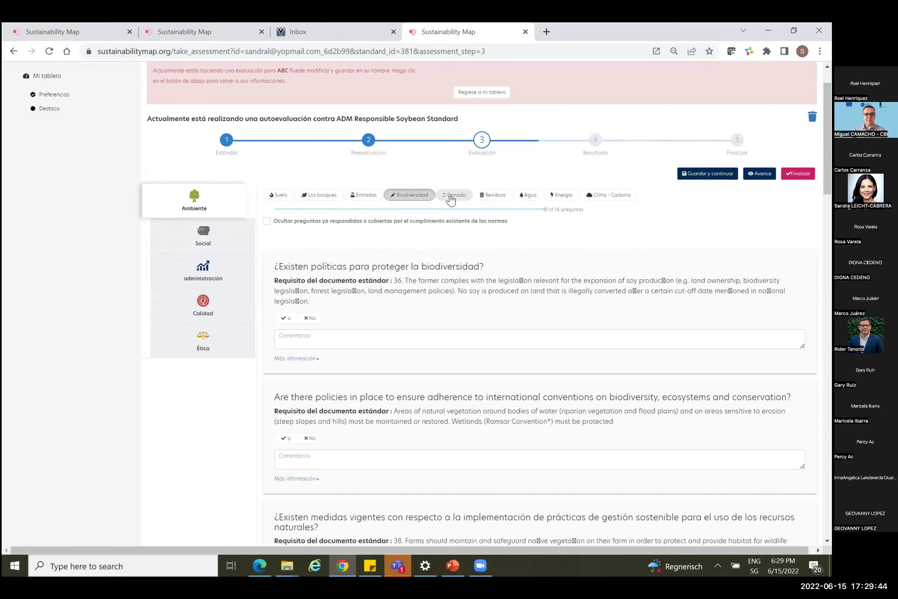
left_click(493, 195)
left_click(528, 195)
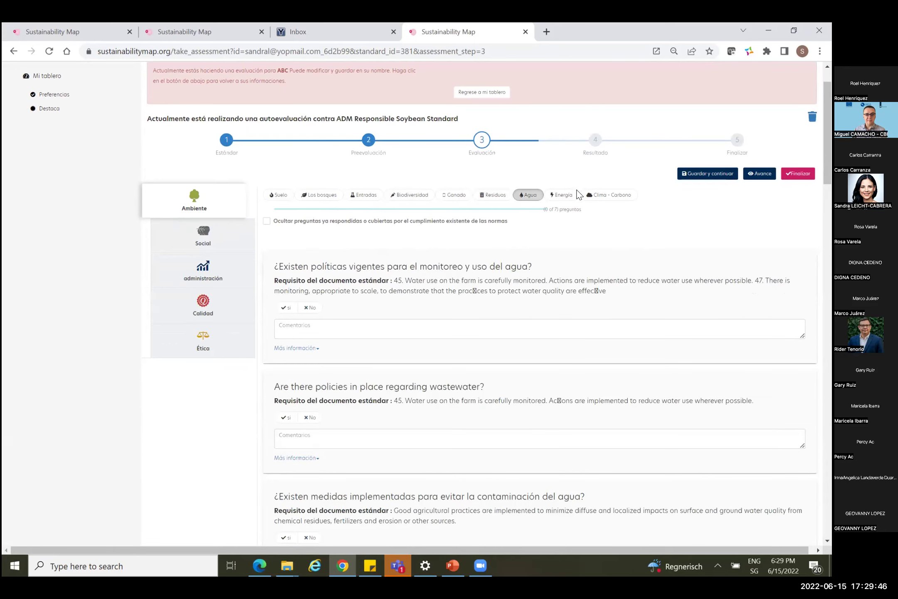
scroll(383, 347, "down", 4)
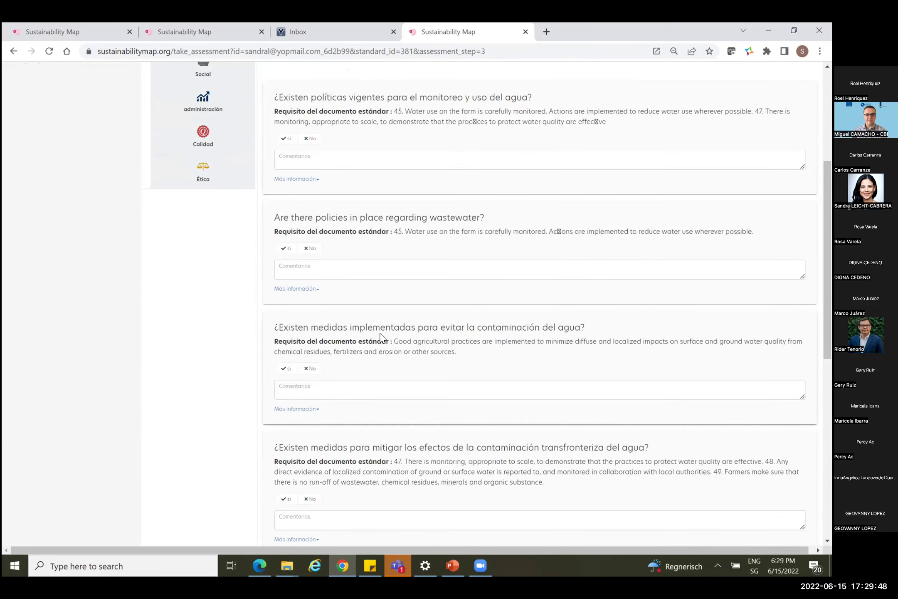
scroll(381, 337, "up", 4)
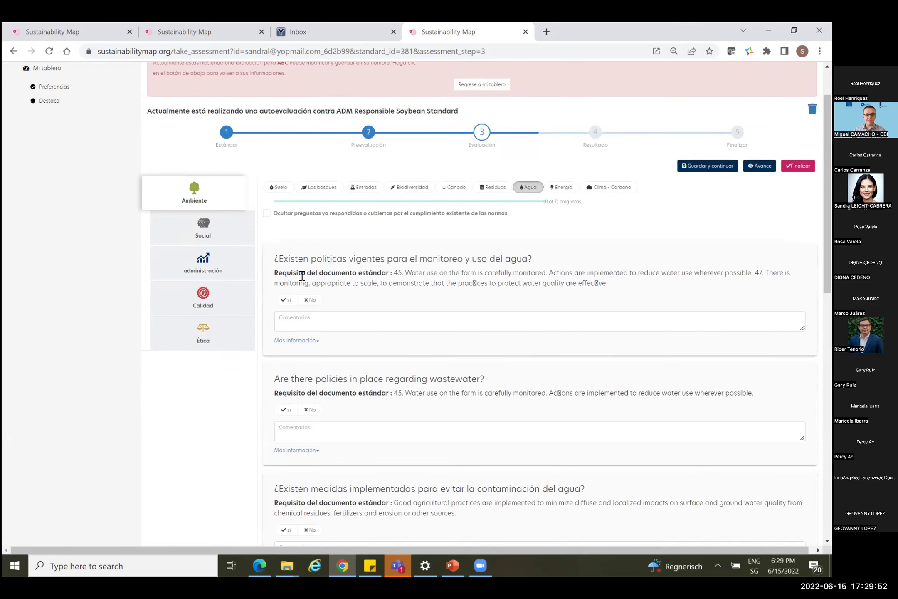
Answer yes to the question about policies for monitoring and using water, and add the comment "en planes"
left_click(288, 305)
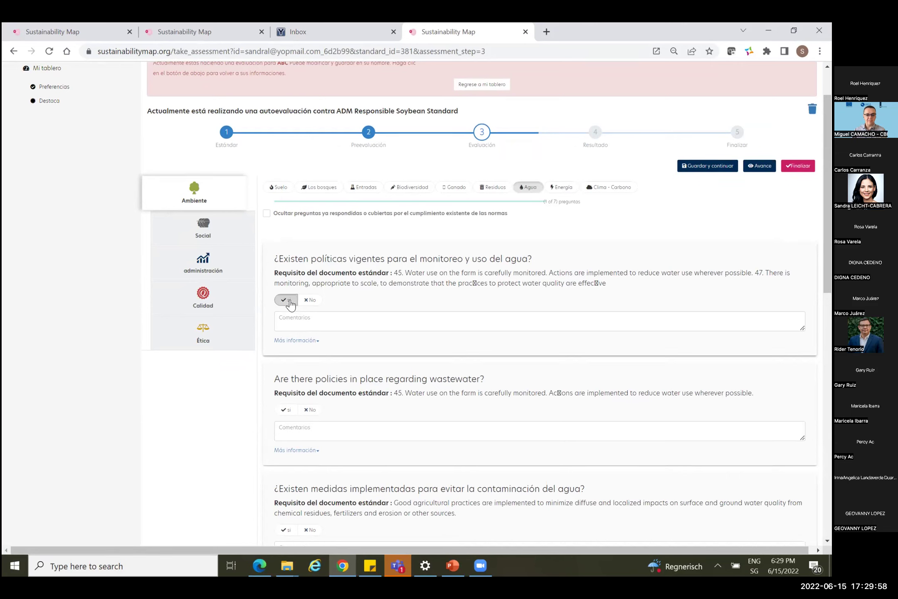
left_click(293, 314)
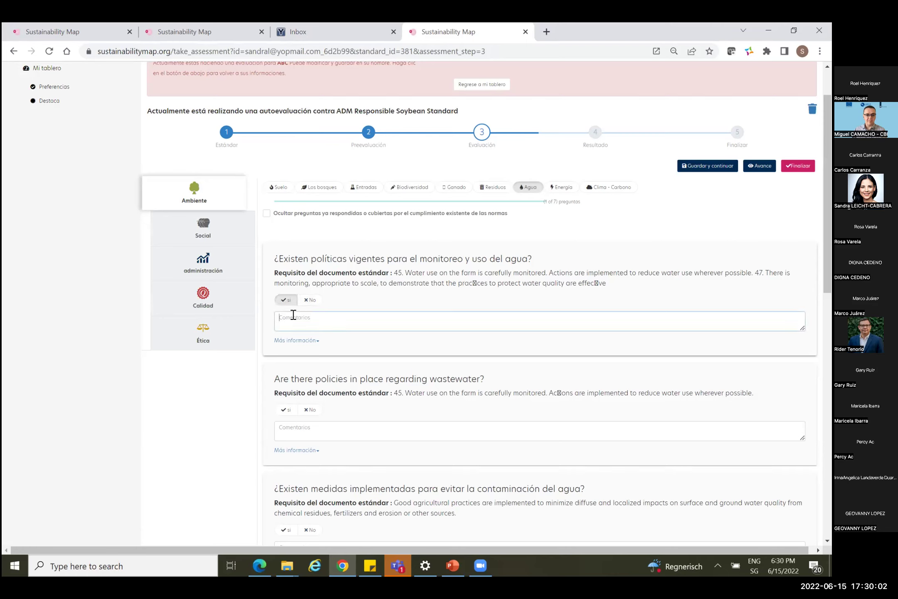
type("en planes")
scroll(366, 317, "down", 2)
scroll(367, 316, "down", 8)
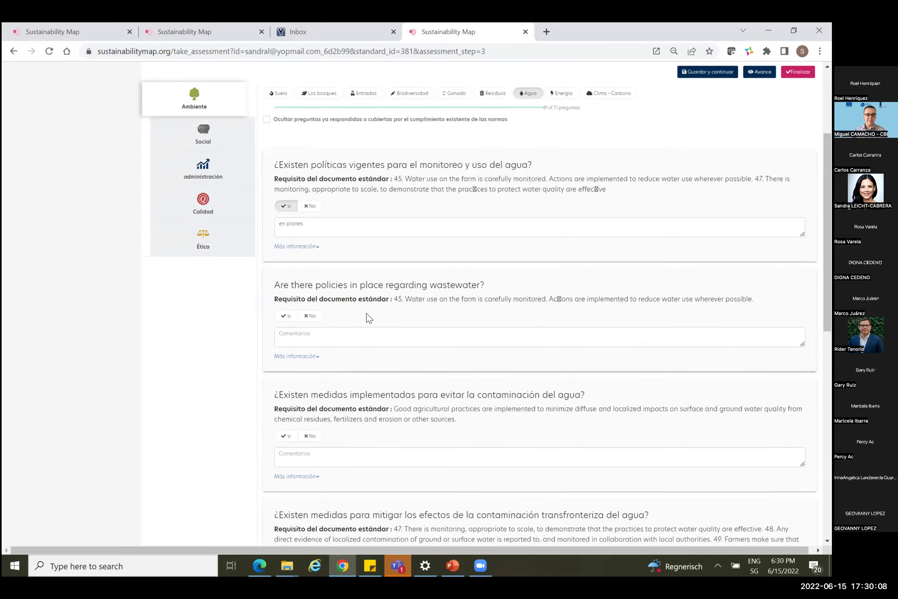
Answer yes to the questions on maintaining or improving water quality and on monitoring water sources, and save and continue to the energy section
scroll(328, 296, "down", 4)
left_click(286, 198)
left_click(286, 326)
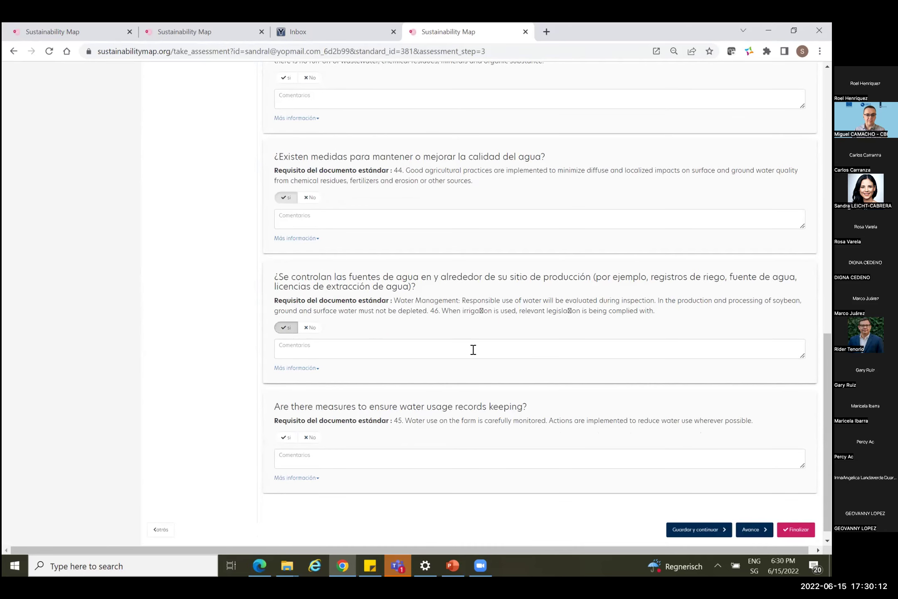
scroll(472, 351, "down", 1)
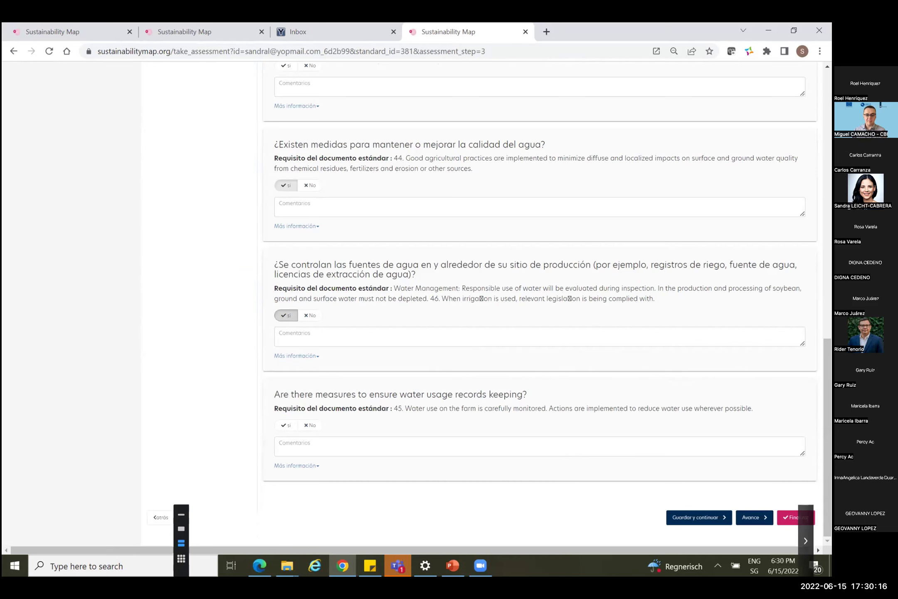
left_click(696, 517)
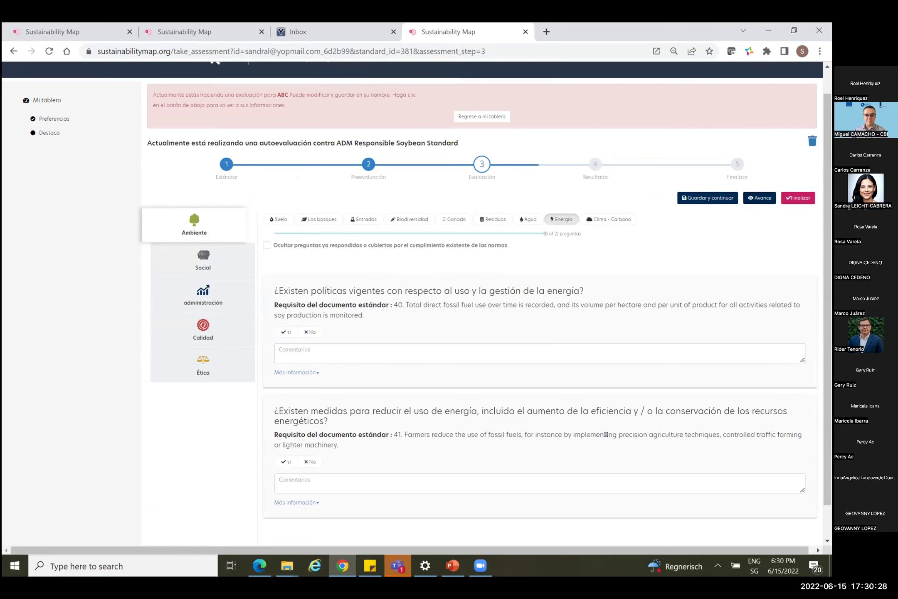
Preview the score against the ADM Responsible Soybean Standard and read the requirement details for the question on policies to maintain soils
left_click(750, 199)
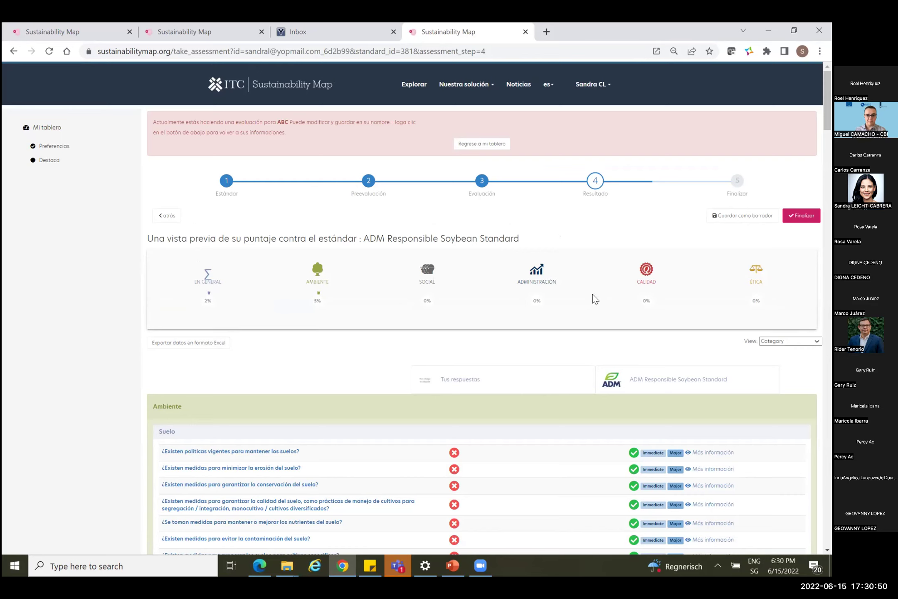
scroll(407, 366, "down", 3)
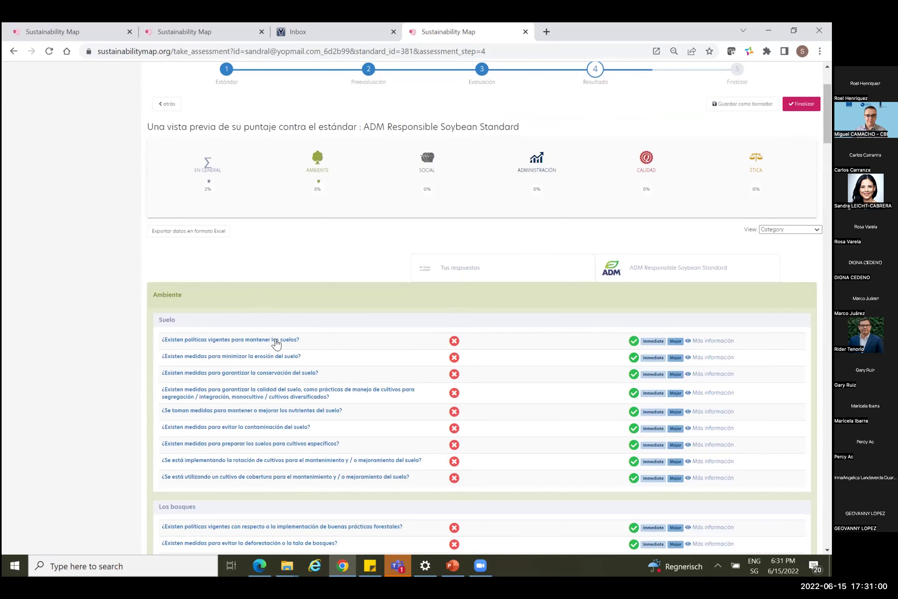
left_click(709, 340)
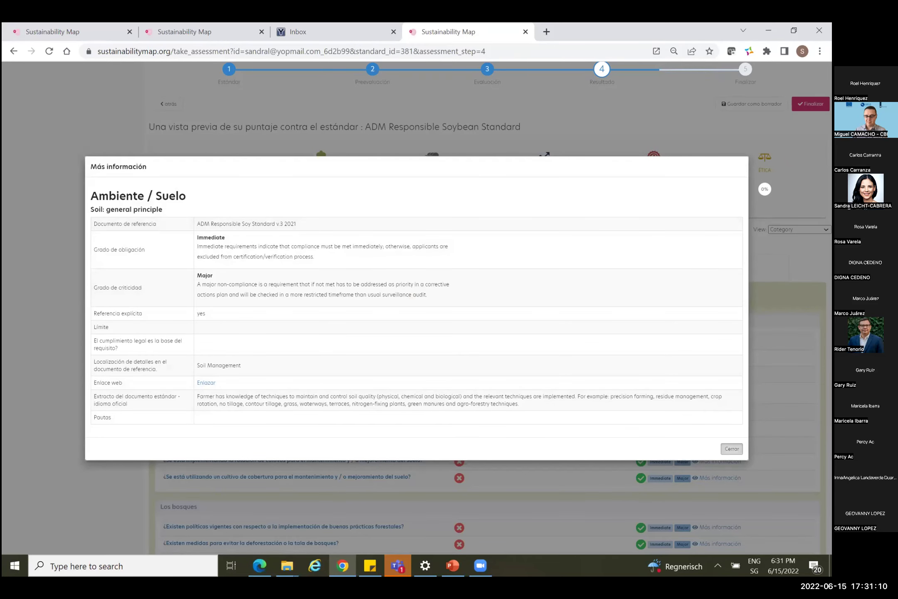
left_click(731, 448)
Look through the results table comparing the given answers with the standard's requirements on soil, forests and inputs
scroll(460, 328, "up", 2)
scroll(460, 328, "down", 5)
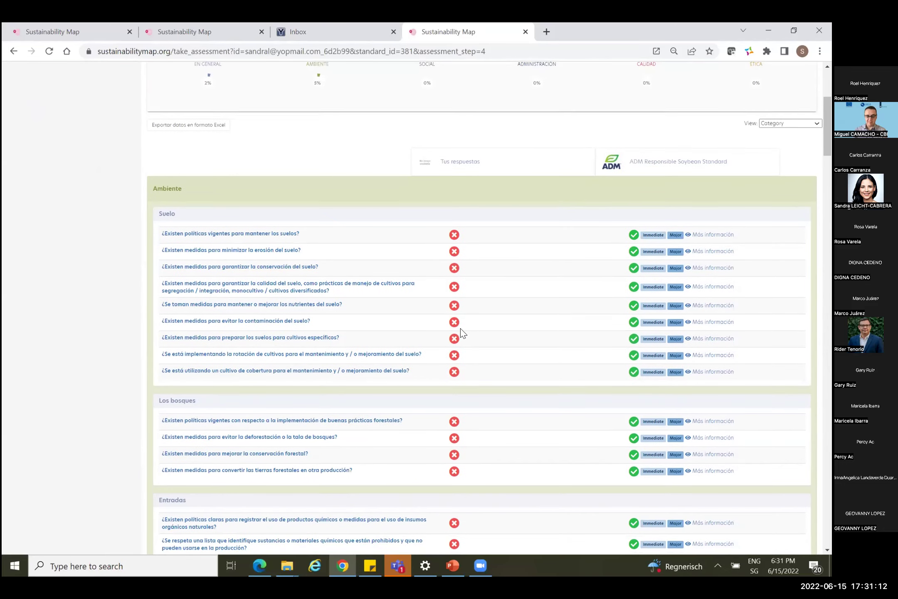
scroll(459, 329, "down", 3)
scroll(287, 226, "up", 3)
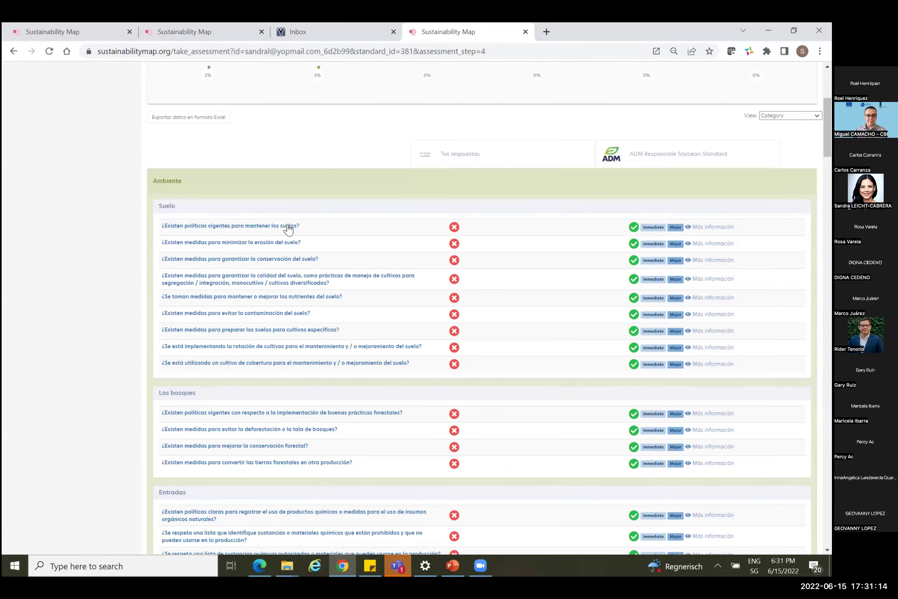
scroll(496, 318, "down", 5)
scroll(496, 318, "down", 12)
scroll(564, 201, "up", 18)
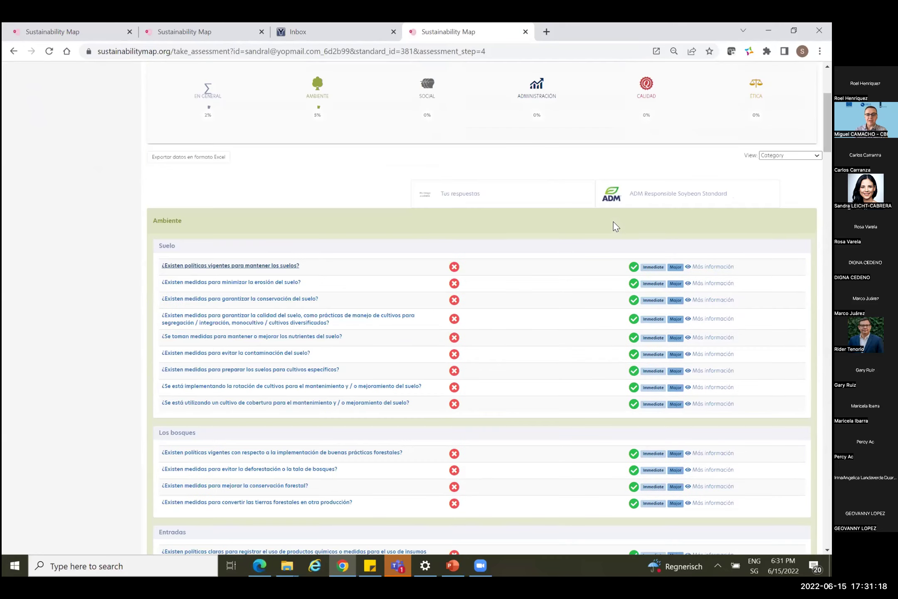
Export the assessment results in Excel format and open the exported file
scroll(615, 227, "up", 4)
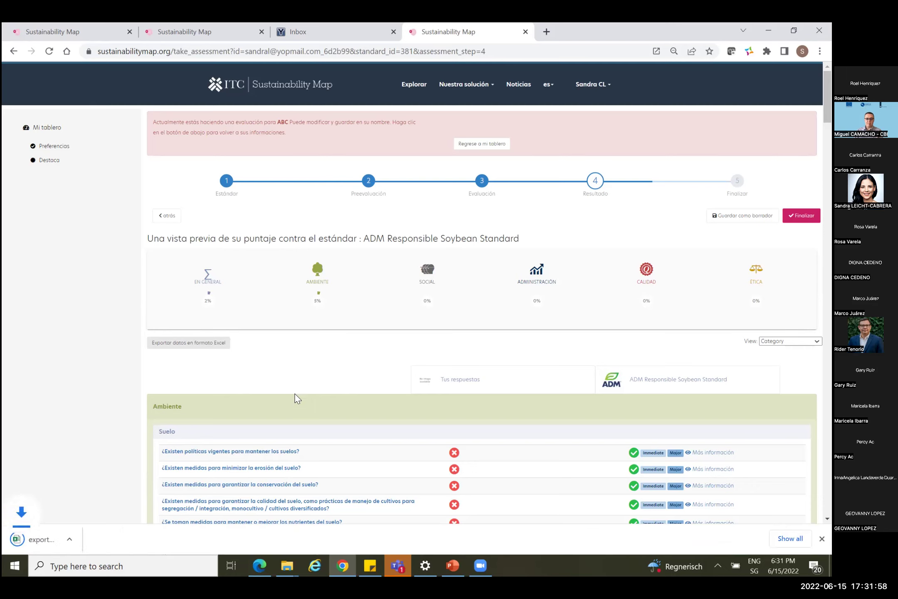
left_click(75, 536)
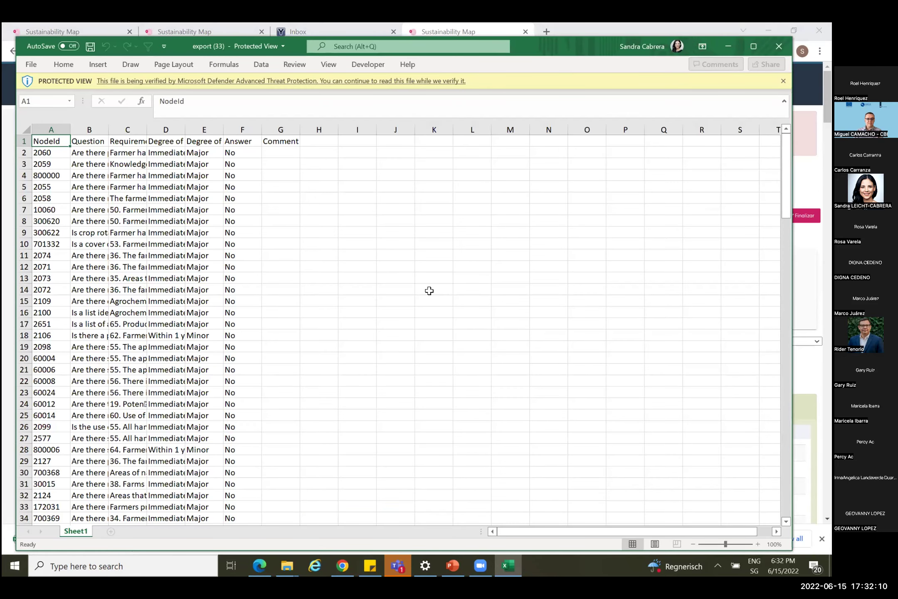
Widen the question, requirement, obligation and criticality columns in the exported sheet and inspect the first question in B2
left_click(99, 142)
left_click_drag(107, 128, 155, 128)
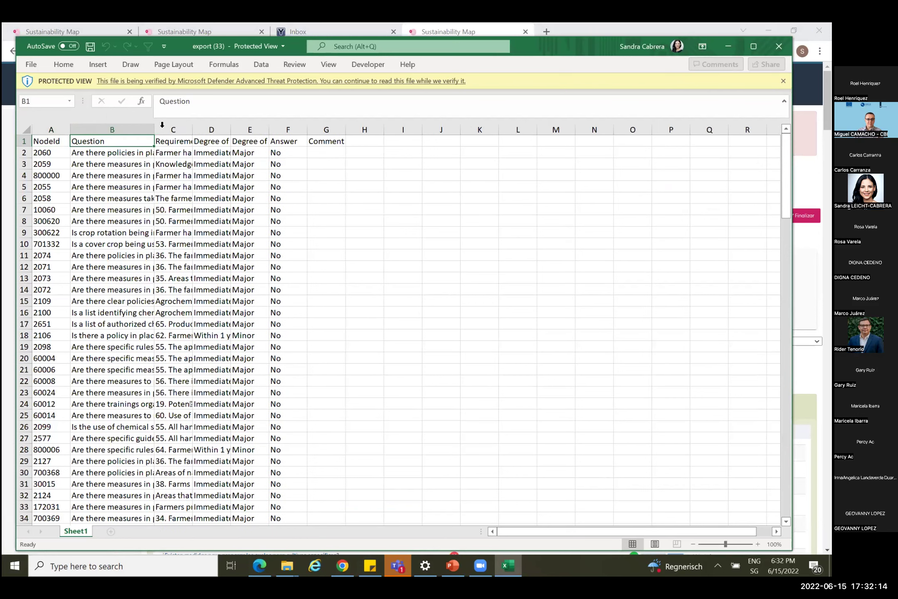
left_click_drag(222, 134, 398, 138)
left_click(398, 138)
left_click(385, 234)
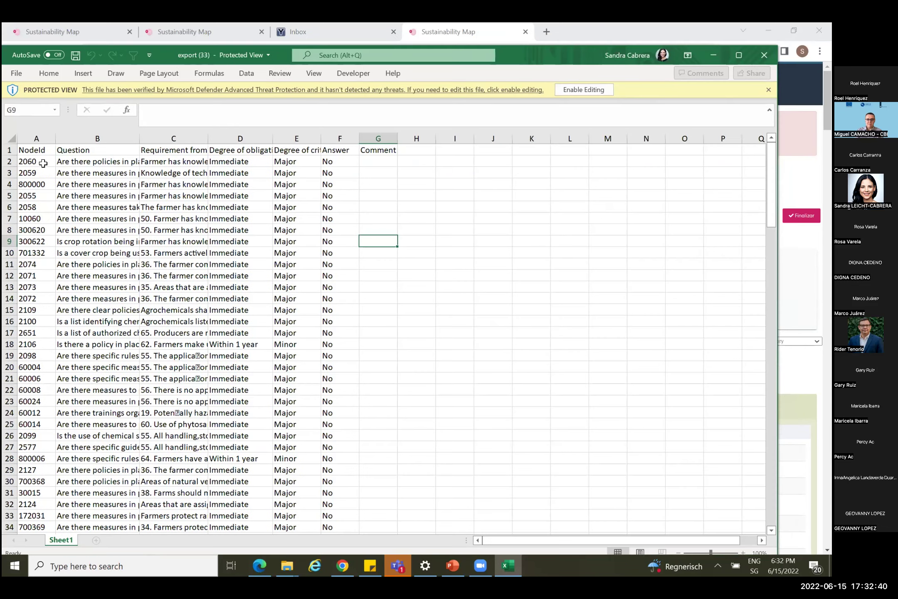
left_click(60, 162)
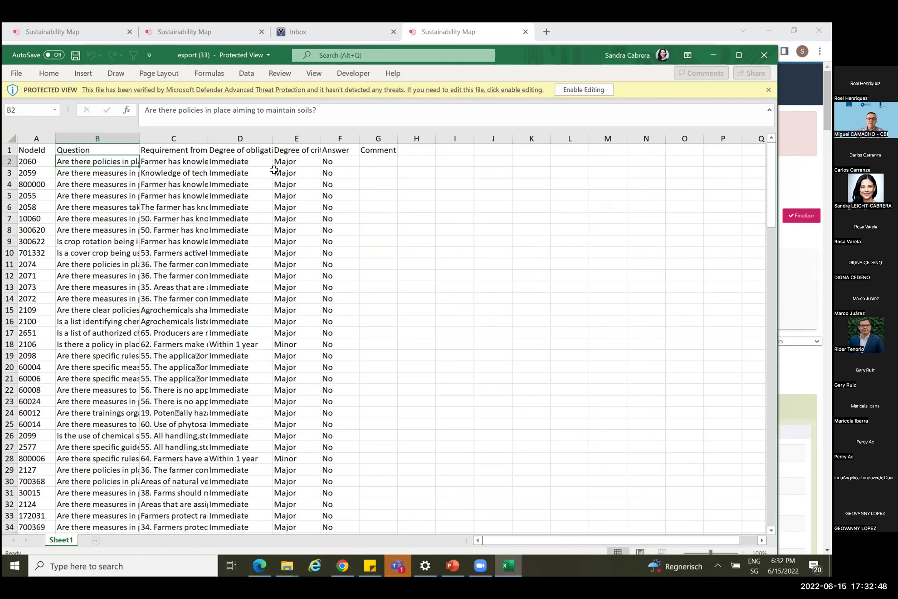
left_click(469, 286)
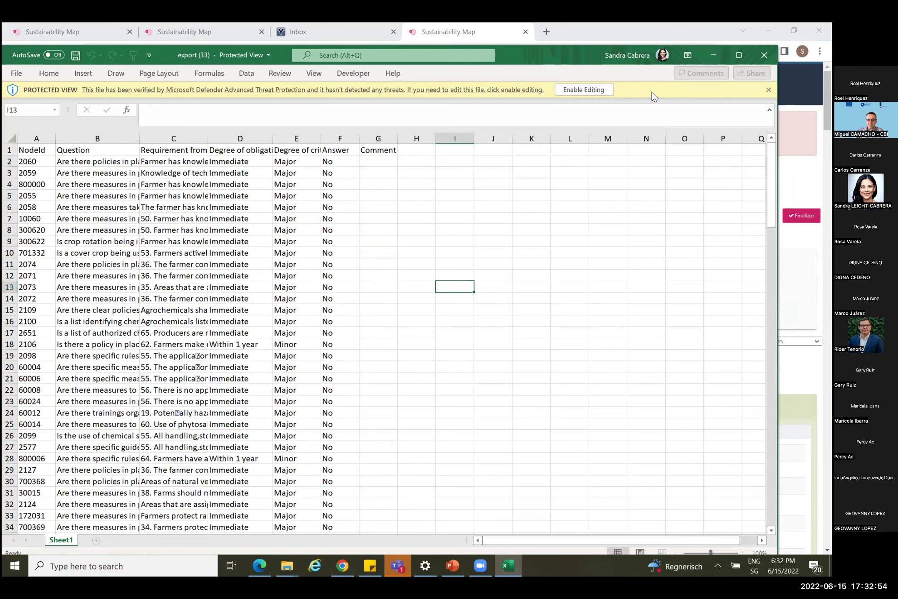
Switch back to Sustainability Map in the browser, save the self-assessment as a draft and open the dashboard
key("alt+Tab")
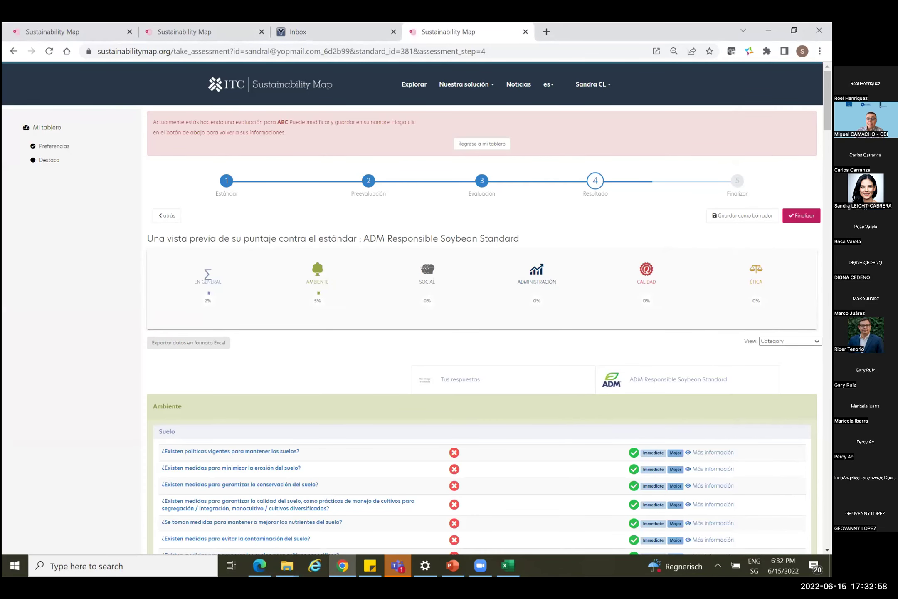
left_click(752, 215)
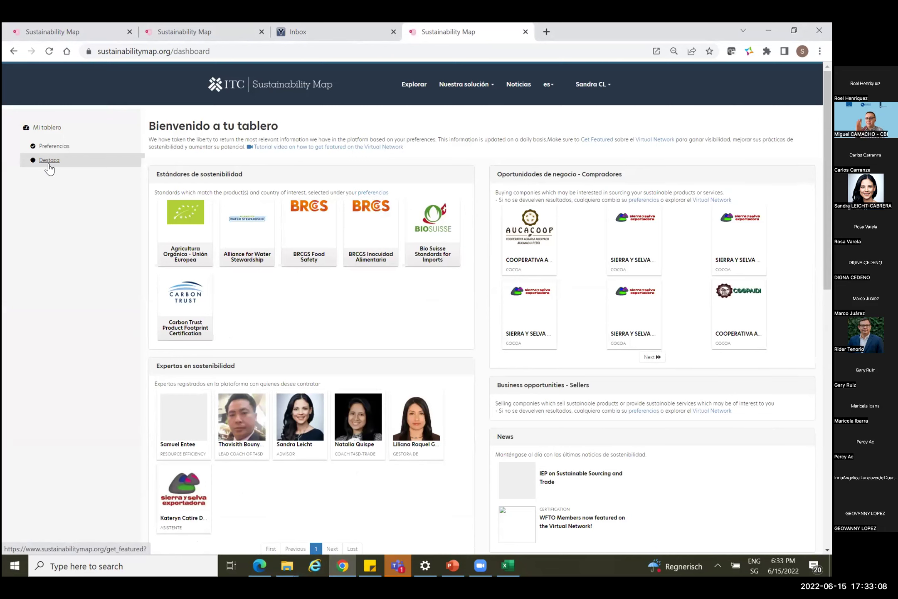
left_click(47, 128)
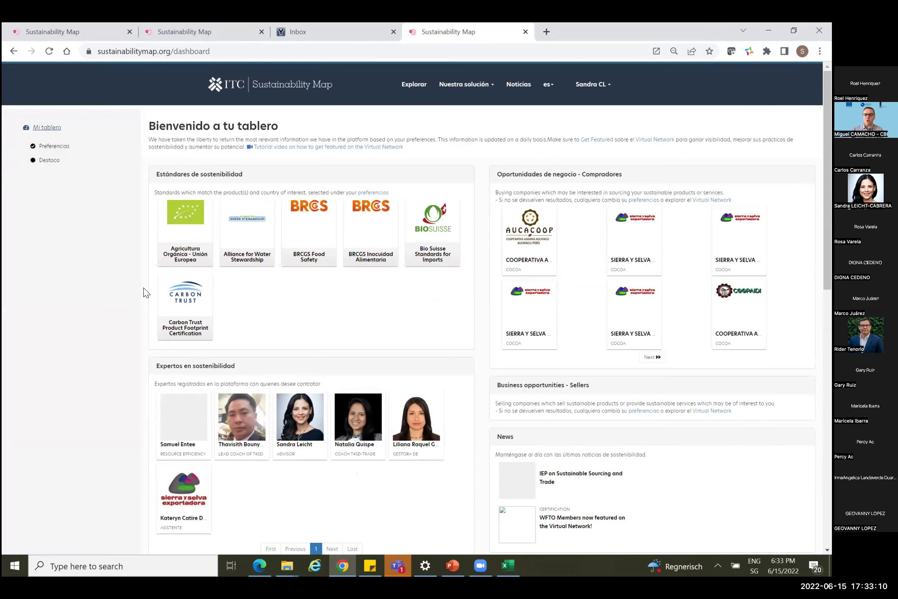